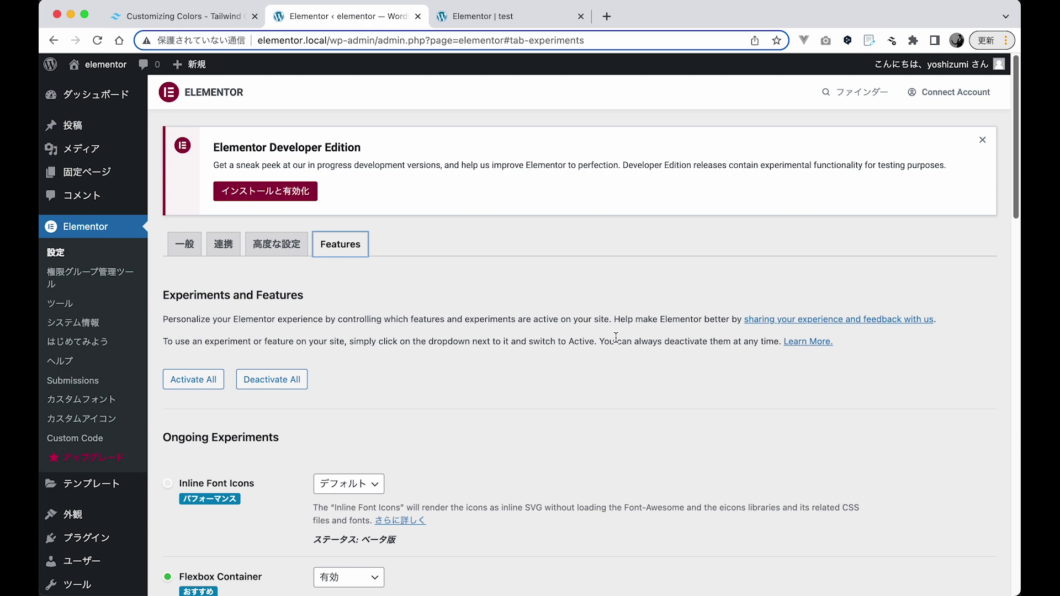
# Examine the Flexbox Container experiment and its current status among Elementor's ongoing experiments
pyautogui.scroll(-5, 462, 390)
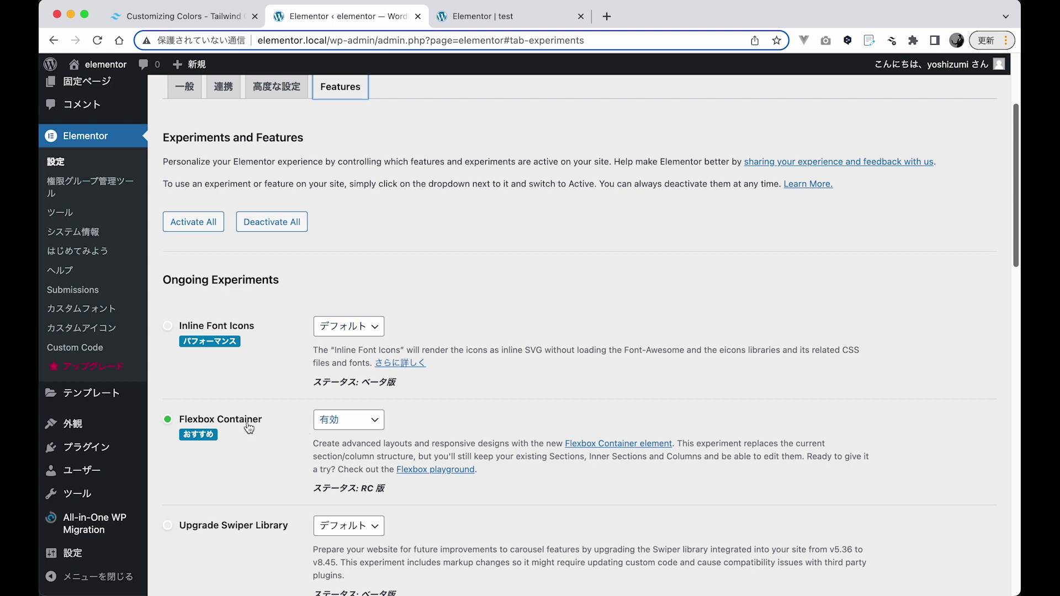
pyautogui.scroll(-1, 258, 431)
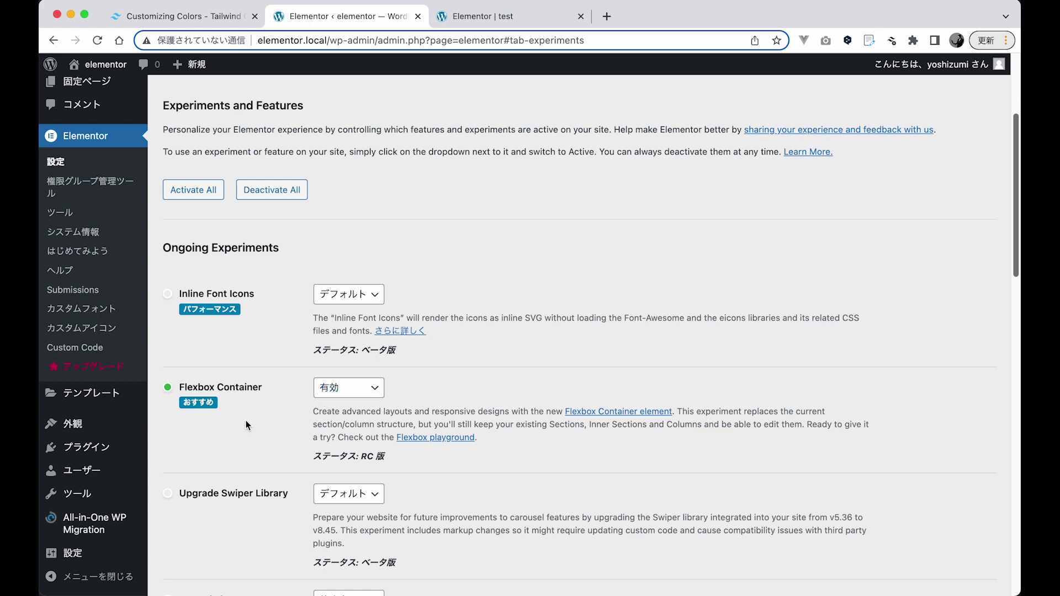
pyautogui.scroll(-1, 321, 391)
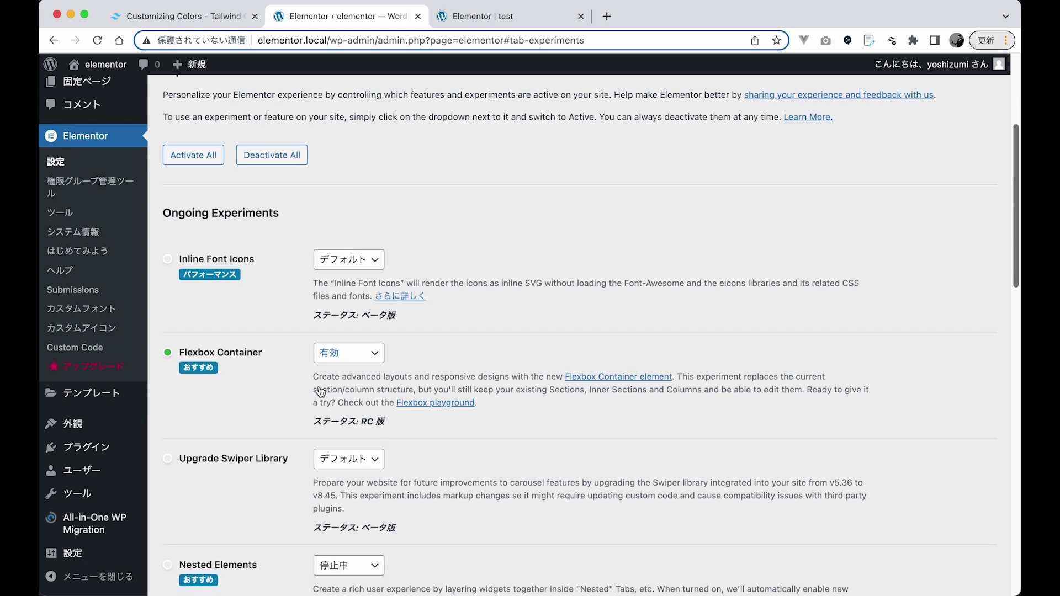
pyautogui.scroll(2, 321, 390)
pyautogui.scroll(1, 321, 390)
pyautogui.scroll(-2, 321, 391)
pyautogui.scroll(2, 321, 391)
pyautogui.scroll(2, 321, 391)
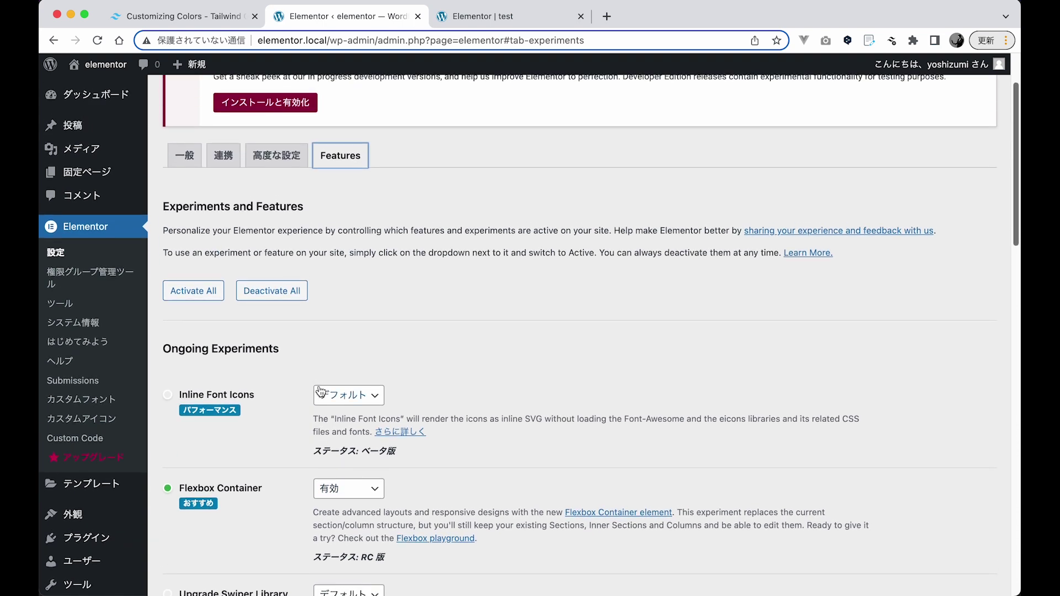
pyautogui.scroll(-2, 319, 360)
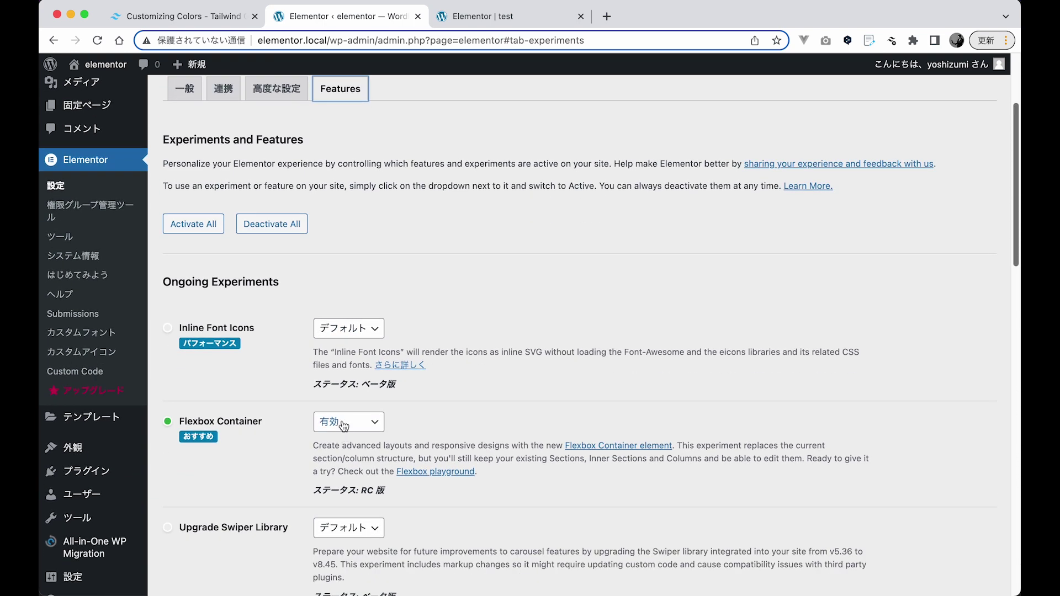
pyautogui.scroll(1, 344, 426)
pyautogui.scroll(-1, 331, 428)
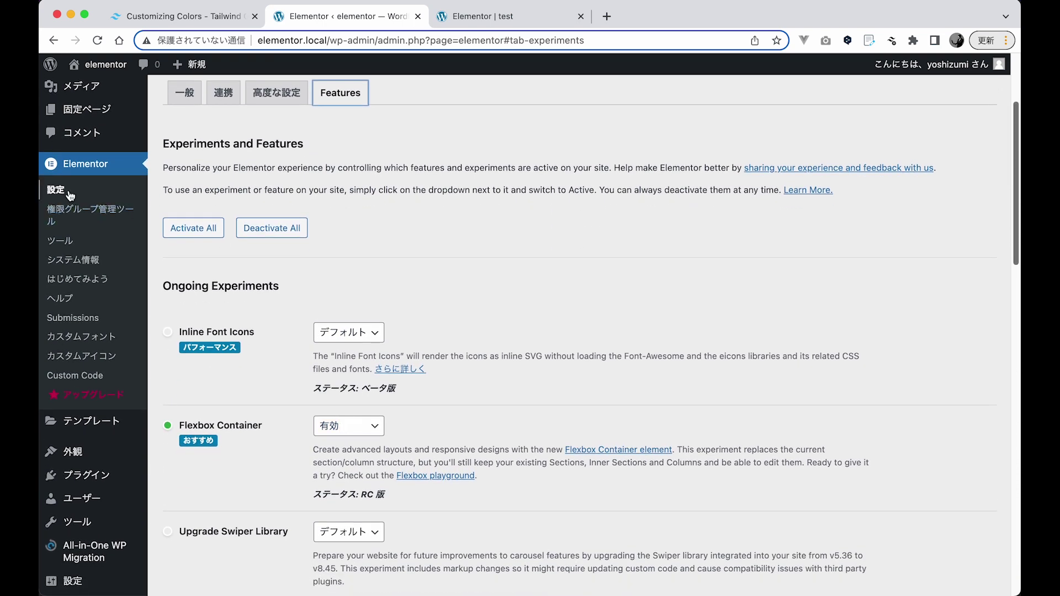
pyautogui.scroll(-2, 331, 237)
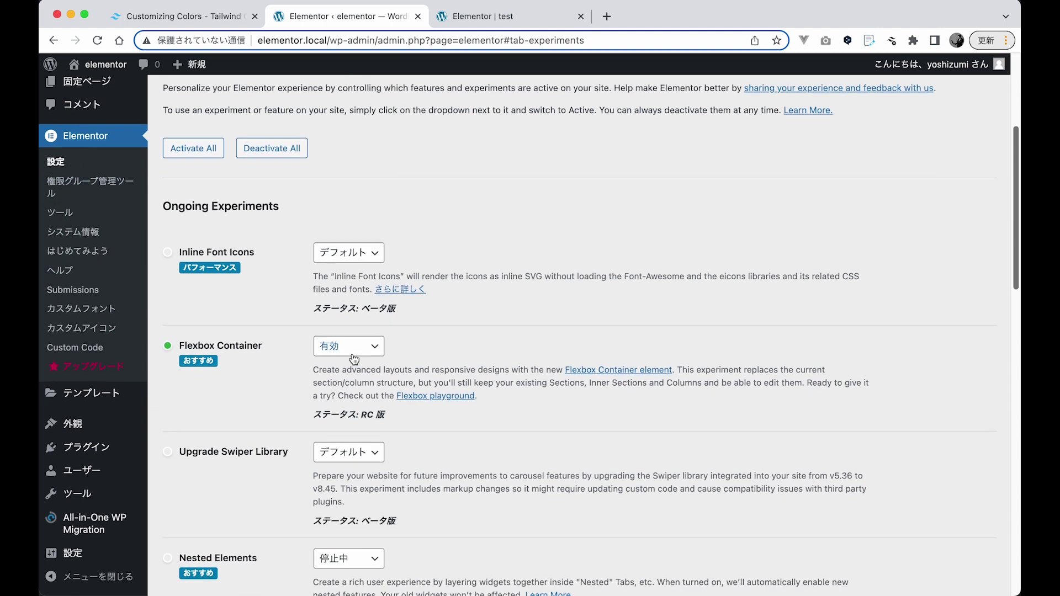
# Select 有効 for the Flexbox Container experiment and save the Elementor feature settings
pyautogui.click(349, 348)
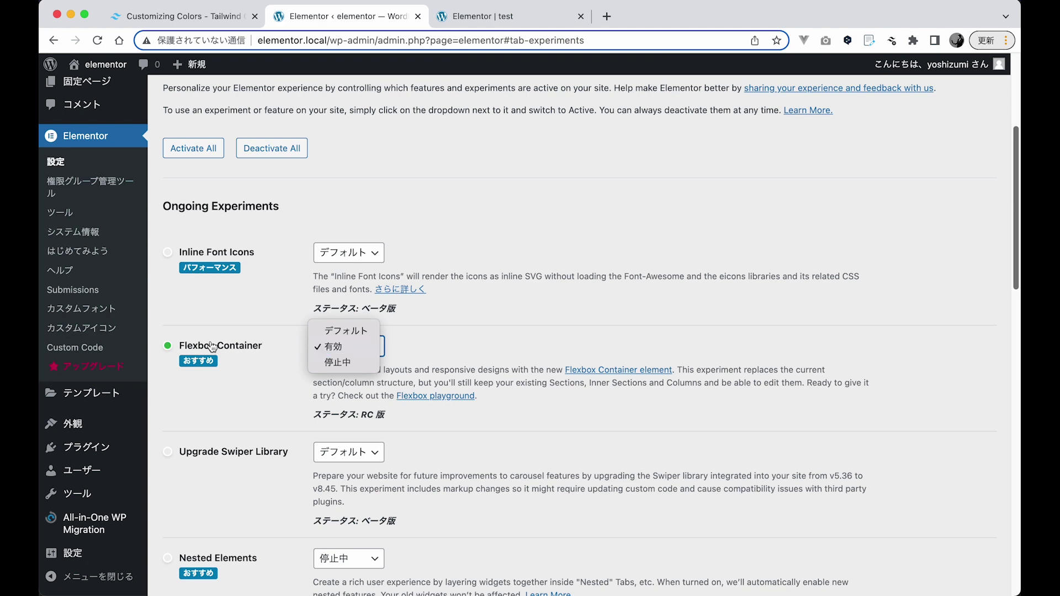
pyautogui.click(376, 349)
pyautogui.scroll(-10, 376, 349)
pyautogui.scroll(-7, 378, 354)
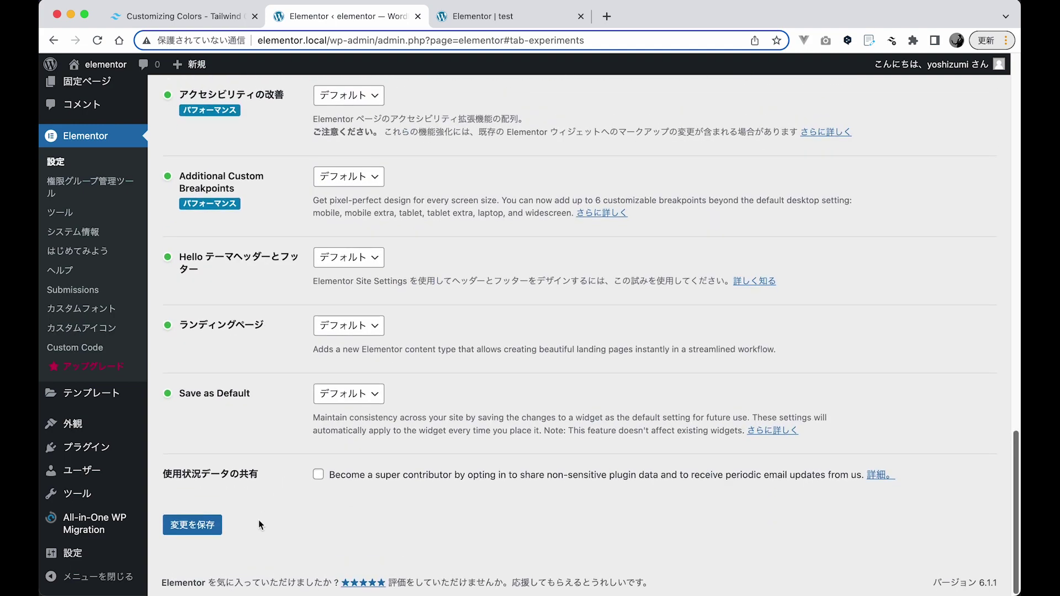
pyautogui.click(208, 531)
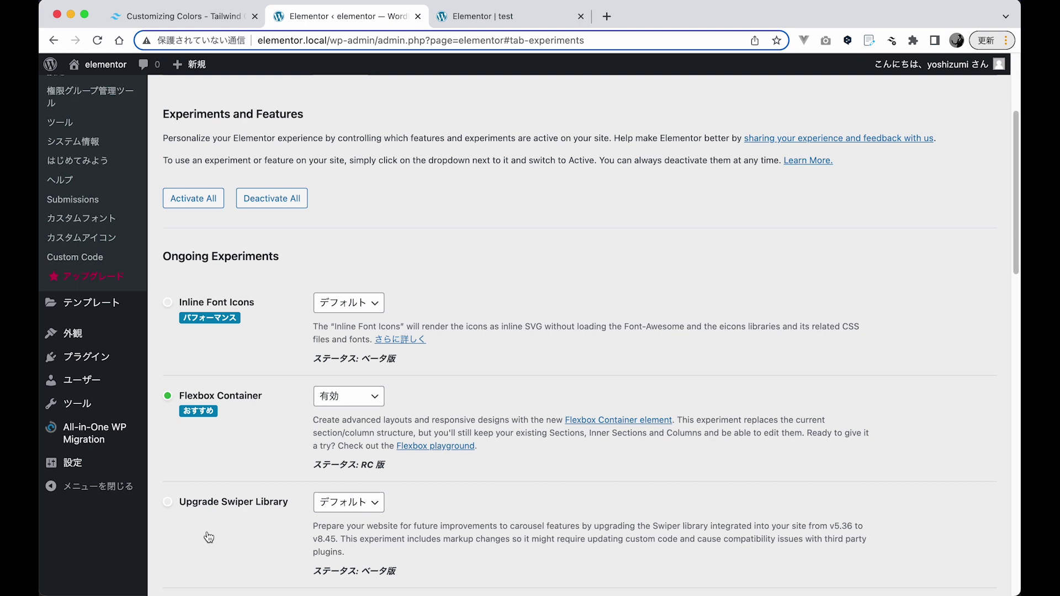
pyautogui.scroll(-2, 327, 361)
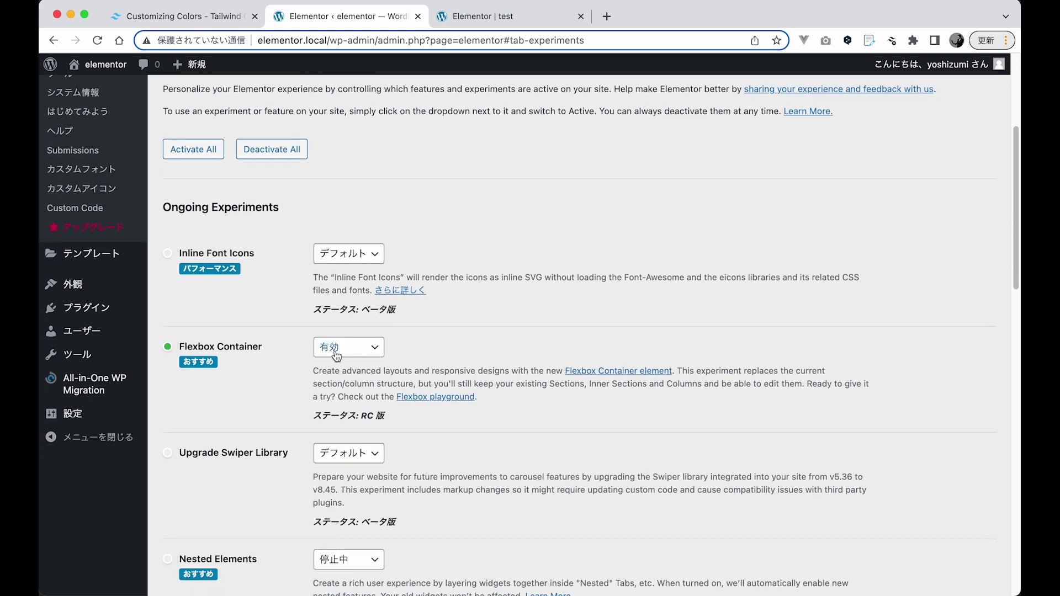
pyautogui.scroll(-20, 337, 358)
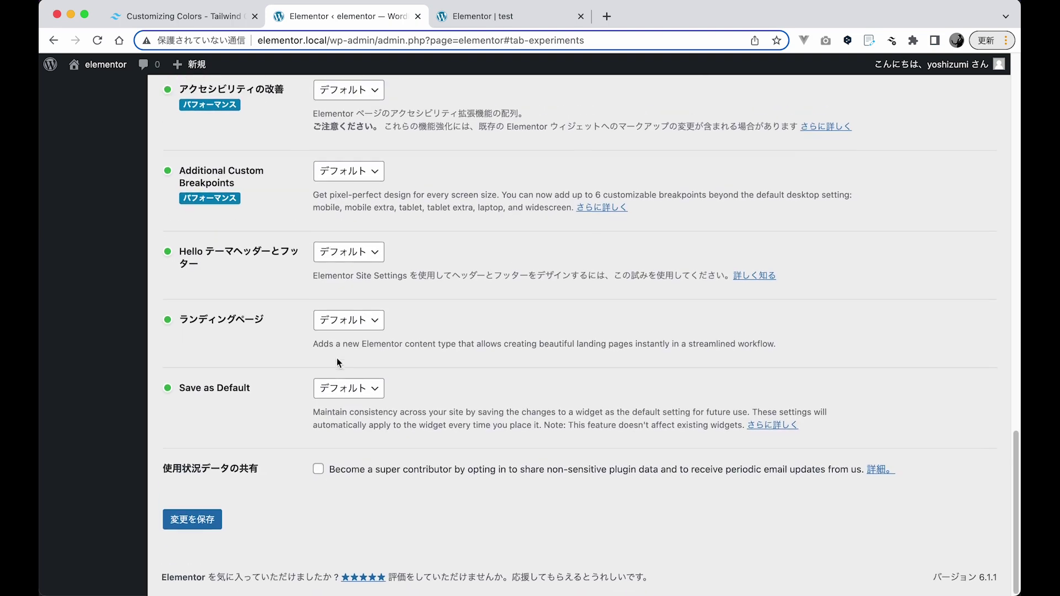
pyautogui.click(183, 518)
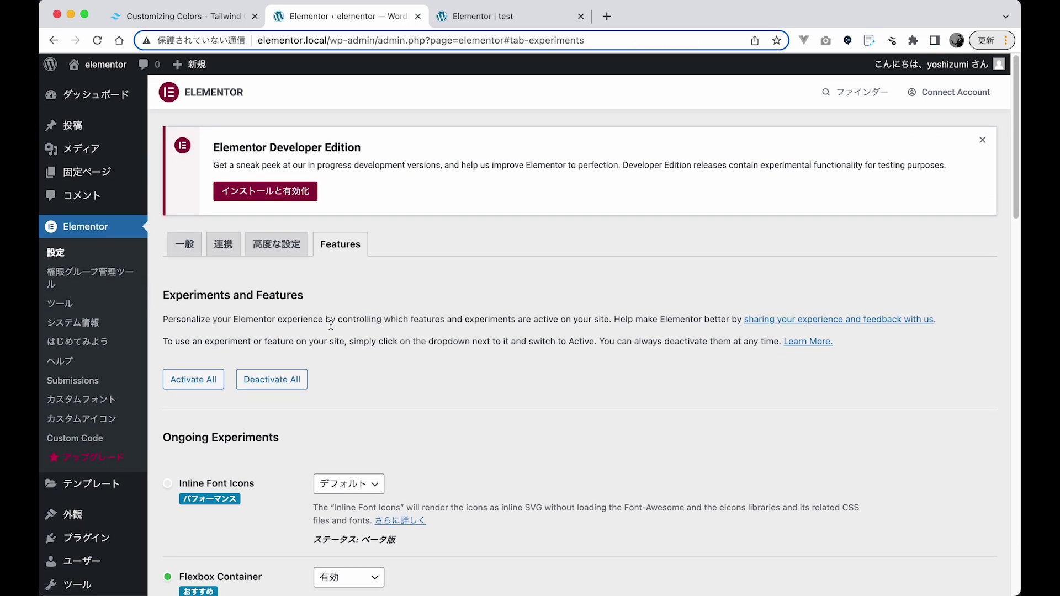
# Go to the page for adding new plugins and search for "elementor header"
pyautogui.scroll(-2, 254, 363)
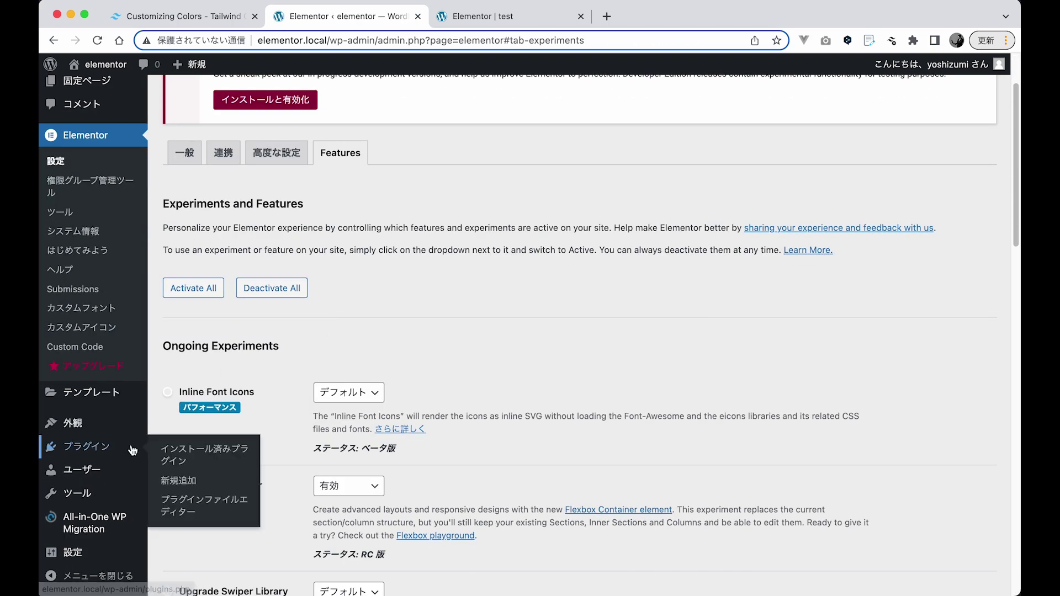
pyautogui.click(188, 483)
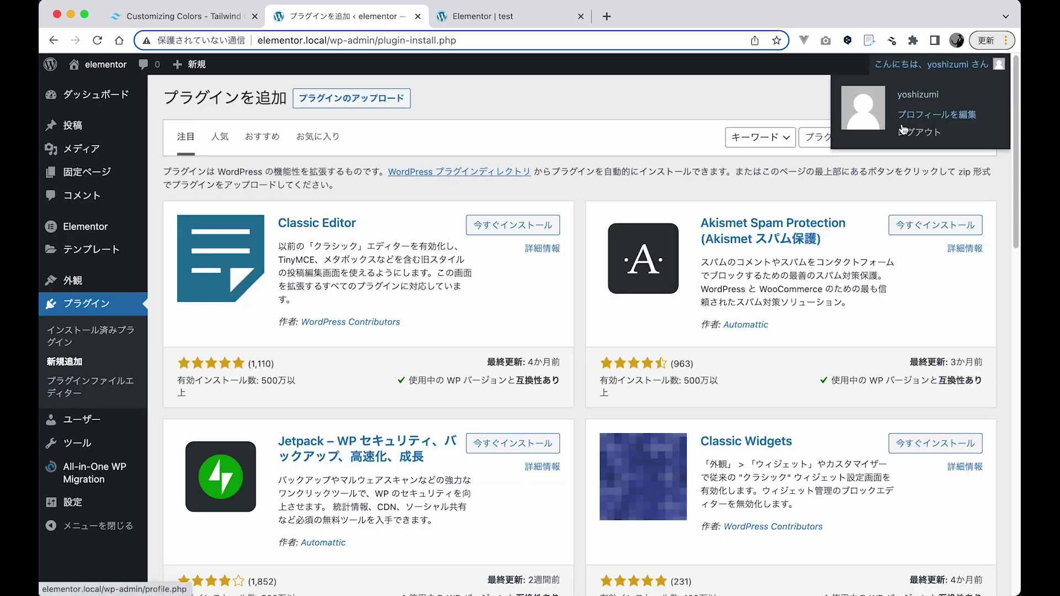
pyautogui.click(884, 137)
pyautogui.write('elme')
pyautogui.press('BackSpace')
pyautogui.press('BackSpace')
pyautogui.click(895, 168)
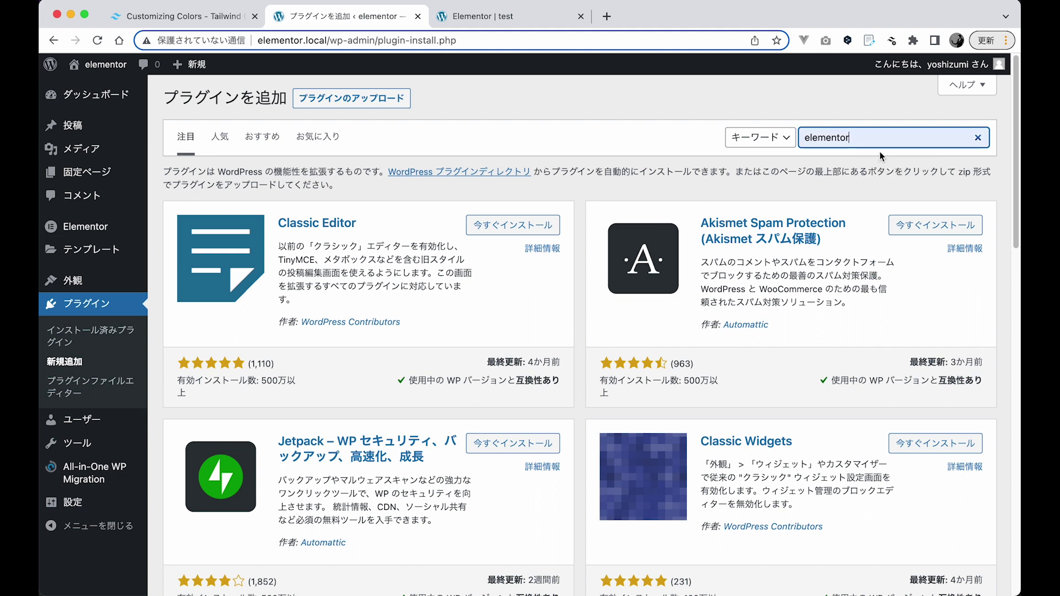
pyautogui.write('header')
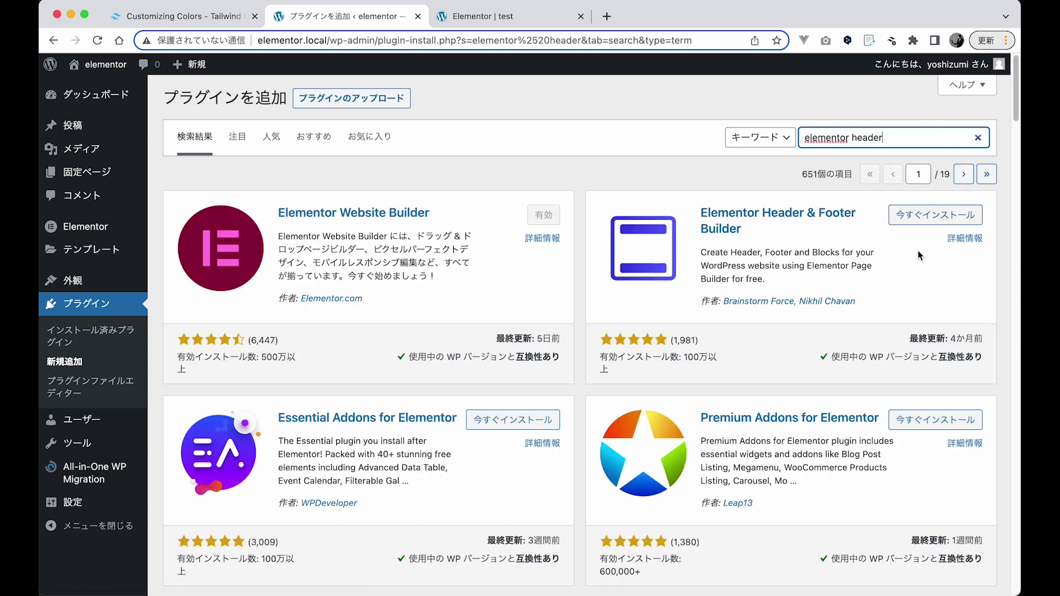
# Install and activate the Elementor Header & Footer Builder plugin, and open its template management page
pyautogui.click(959, 212)
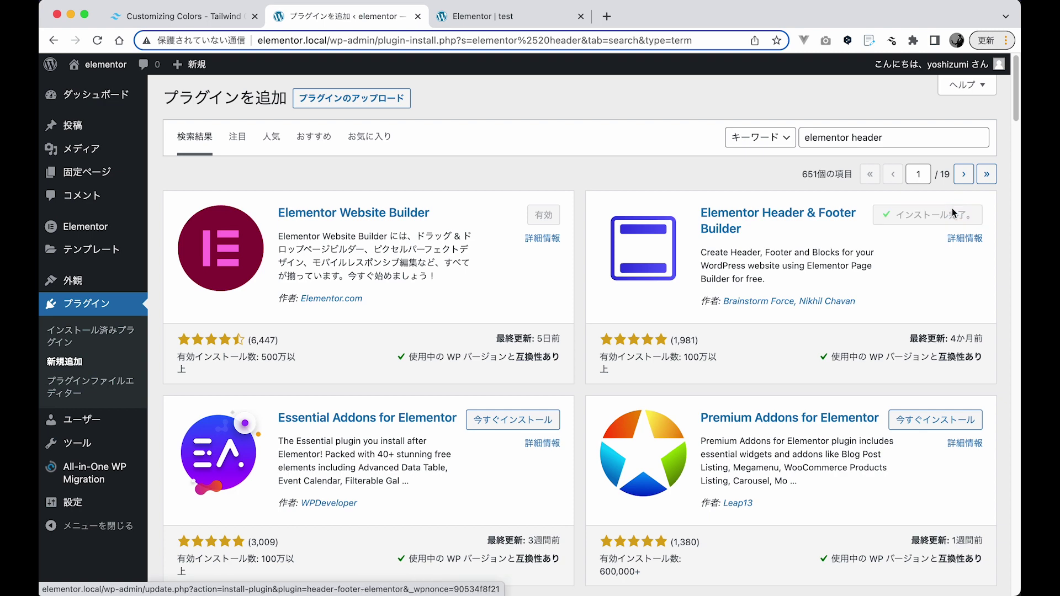
pyautogui.click(943, 223)
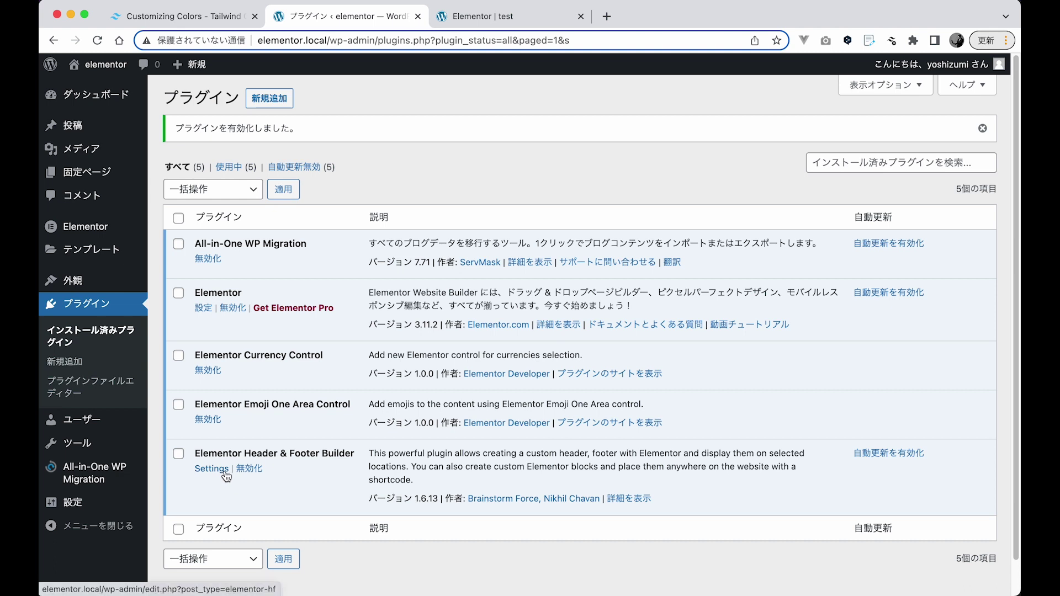
pyautogui.moveTo(67, 508)
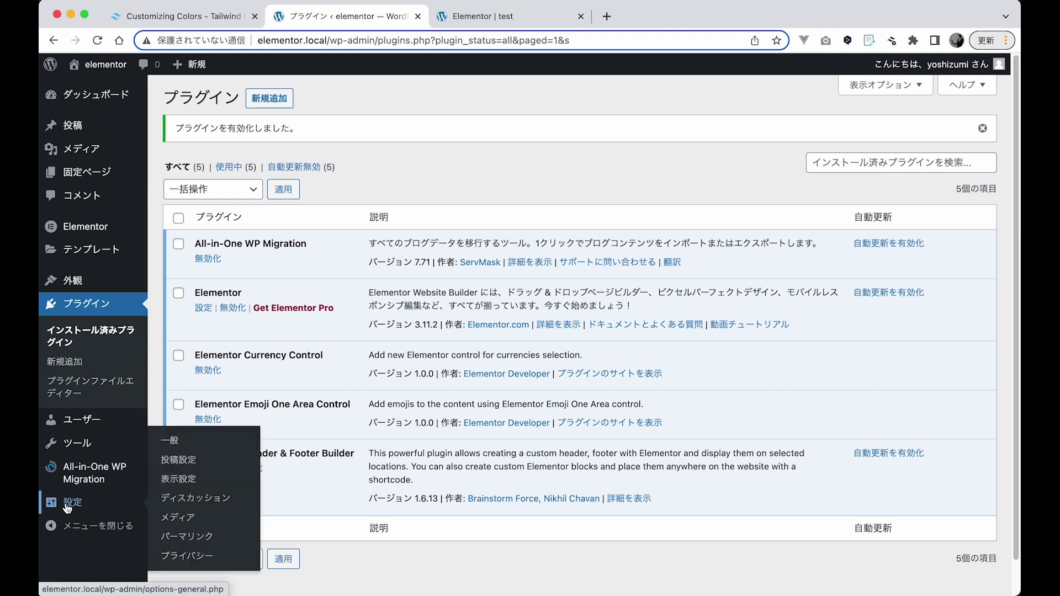
pyautogui.moveTo(109, 248)
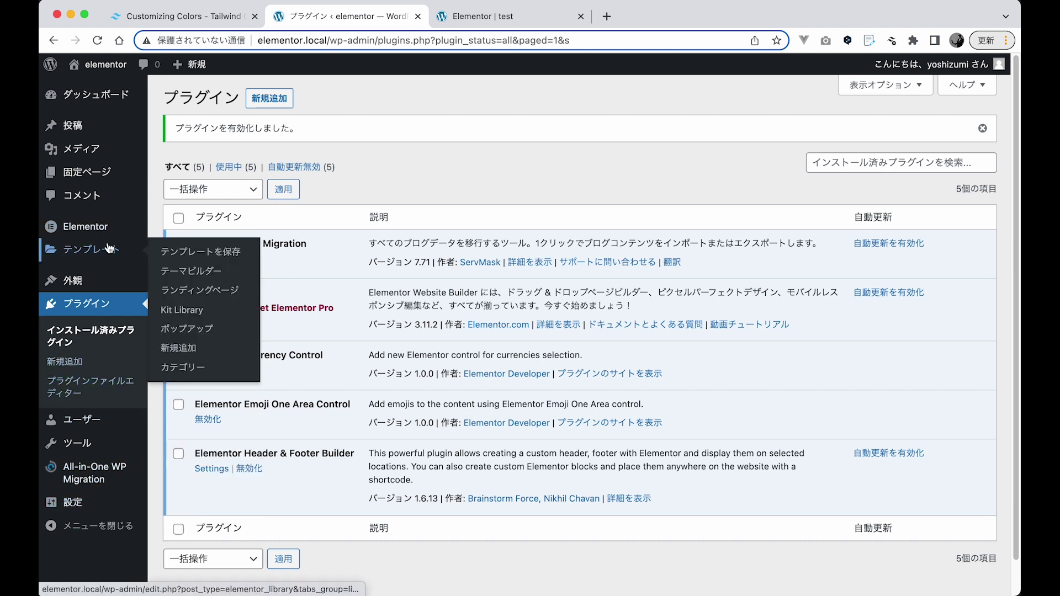
pyautogui.moveTo(135, 237)
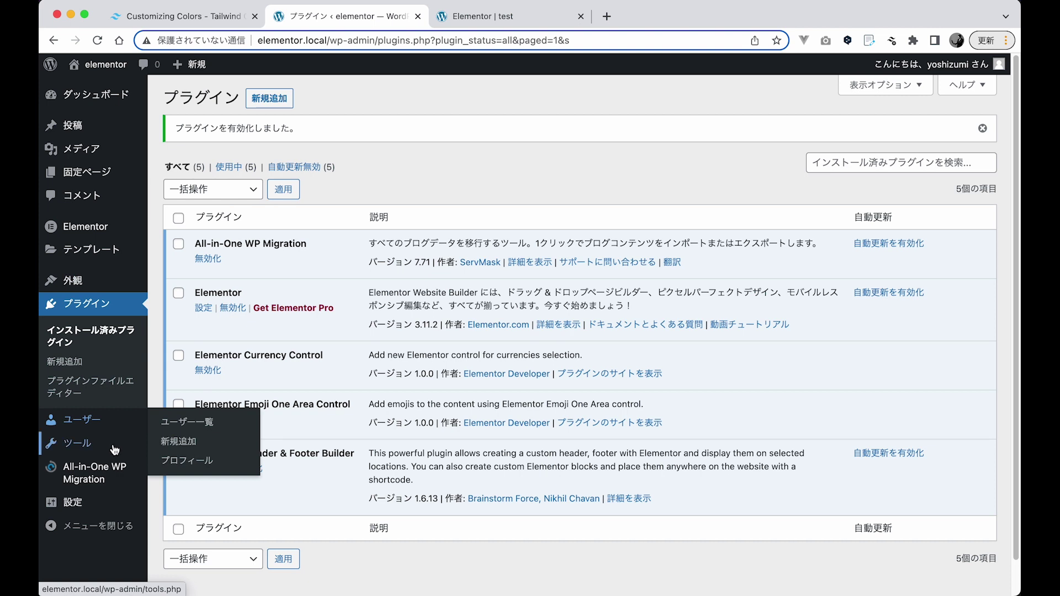
pyautogui.moveTo(115, 505)
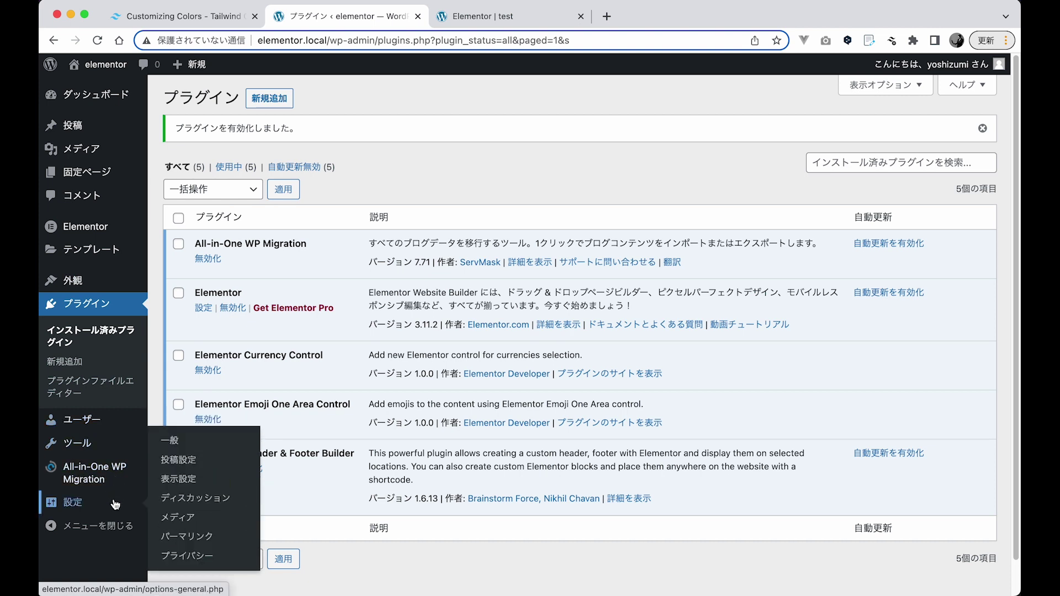
pyautogui.moveTo(132, 282)
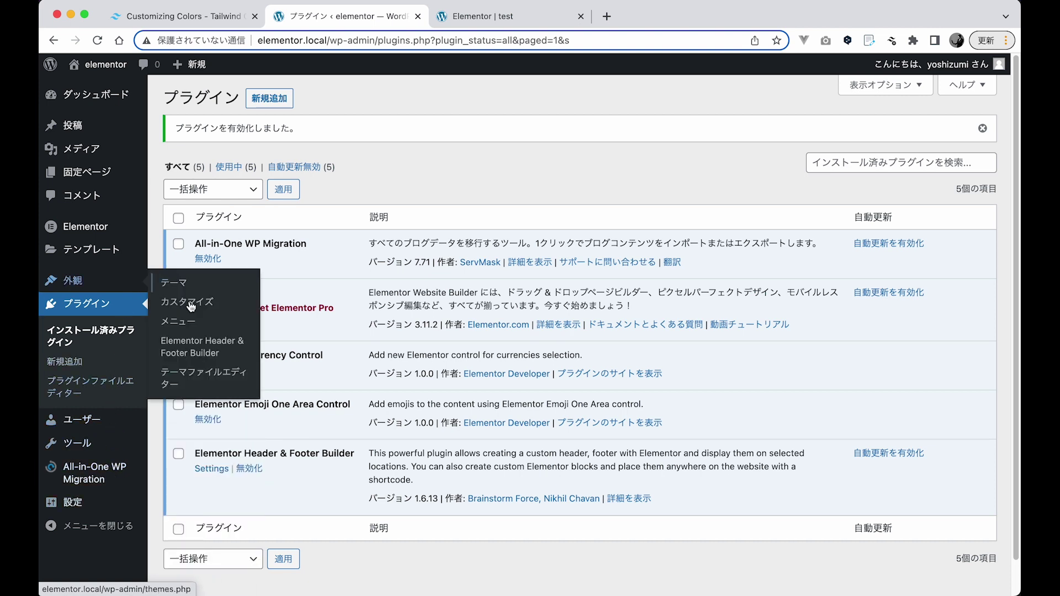
pyautogui.click(197, 350)
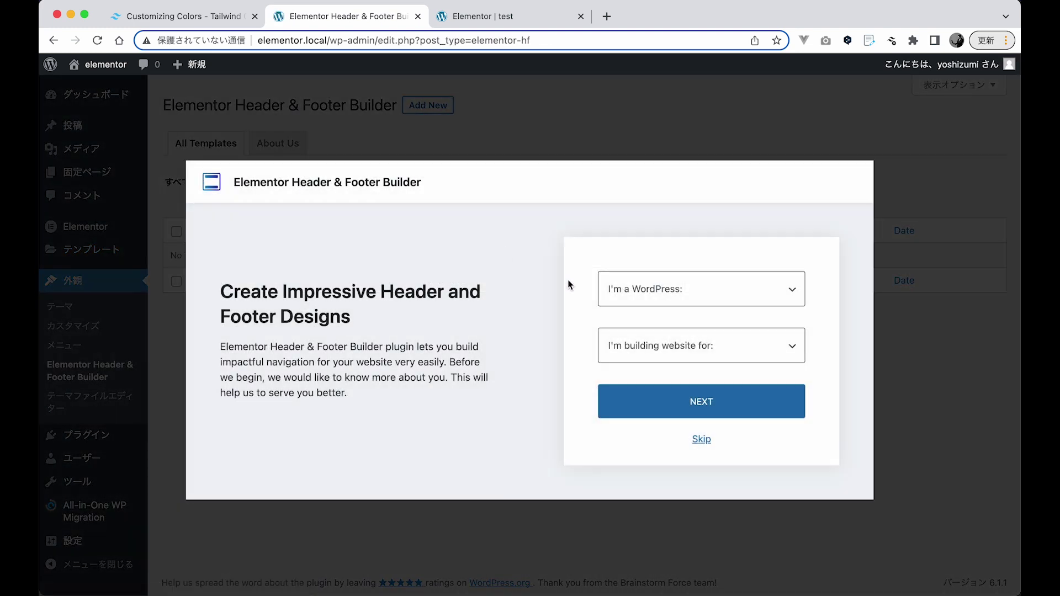
pyautogui.click(614, 301)
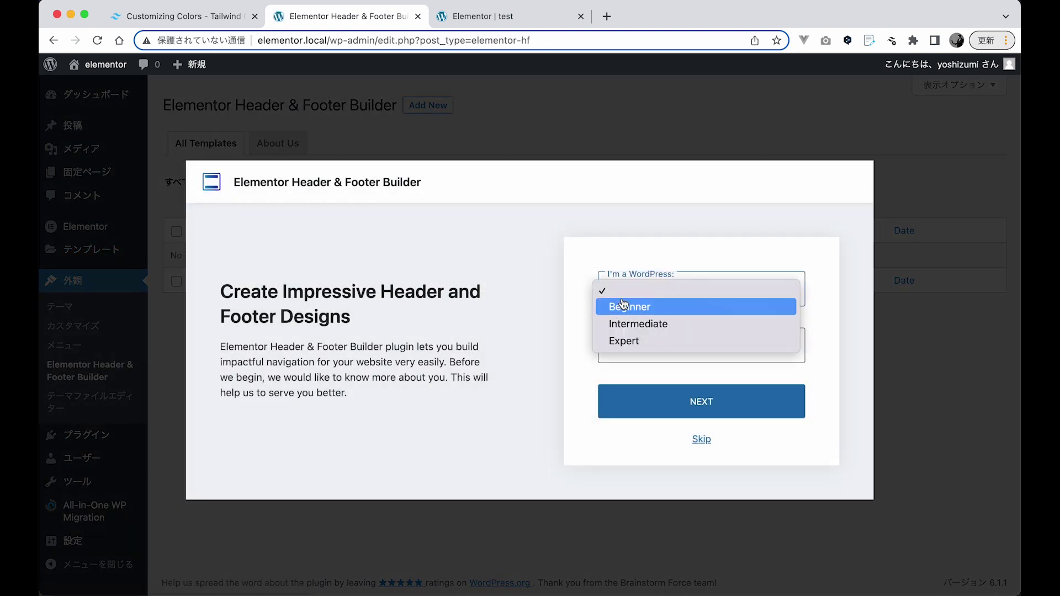
pyautogui.click(599, 374)
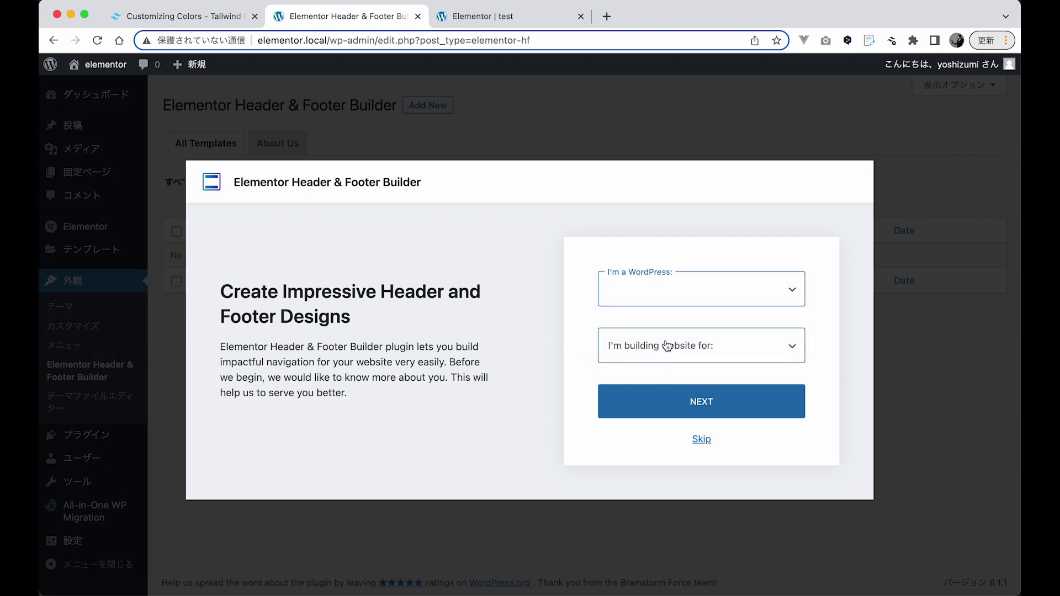
pyautogui.click(652, 300)
pyautogui.click(649, 304)
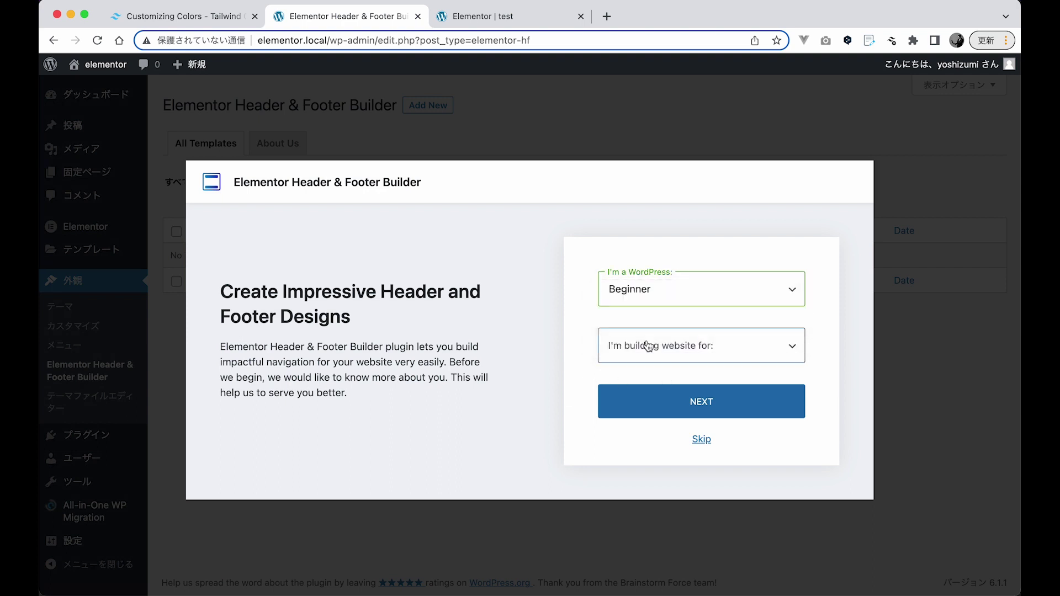
pyautogui.click(648, 346)
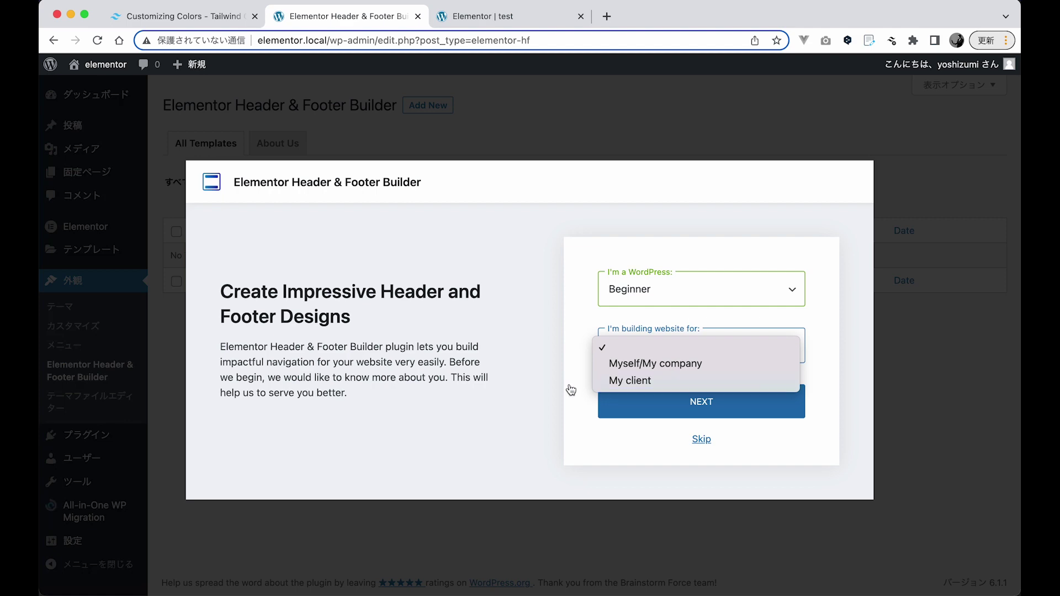
pyautogui.click(626, 426)
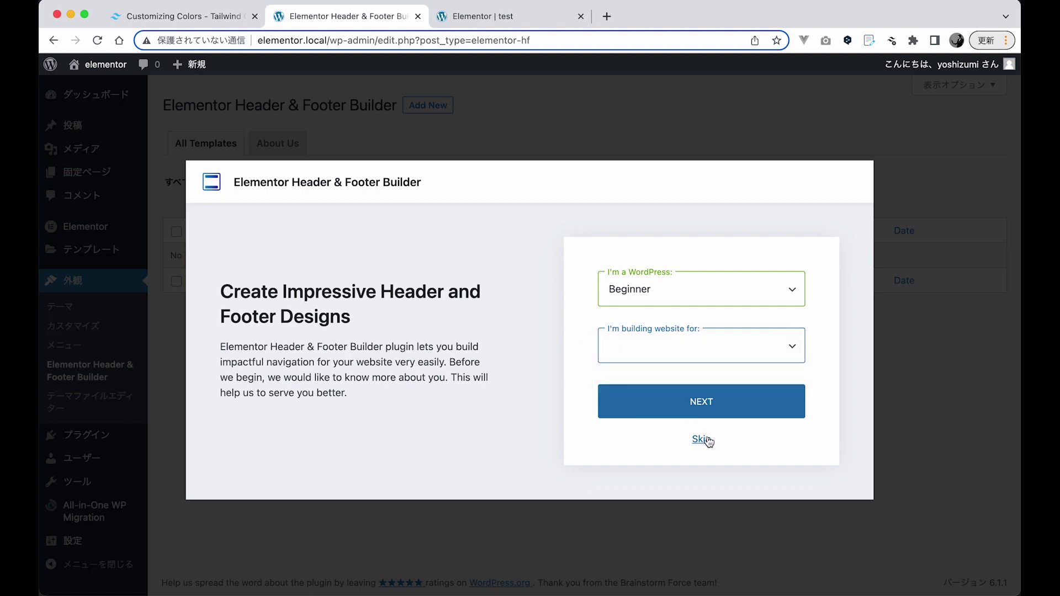
# Skip the plugin's introductory survey, then title the new template "header" and save it as a draft
pyautogui.click(708, 442)
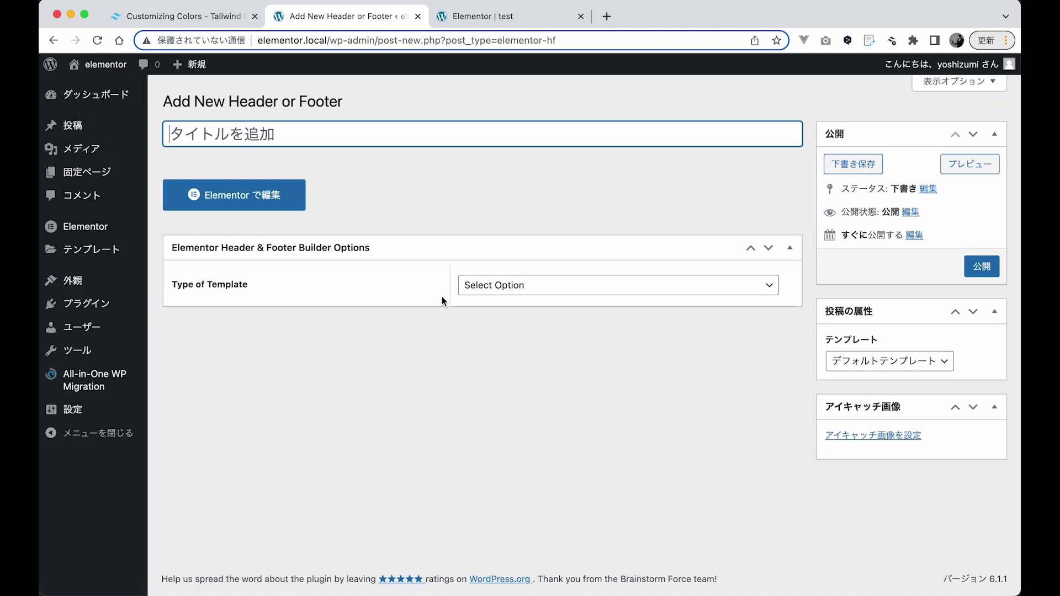
pyautogui.write('header')
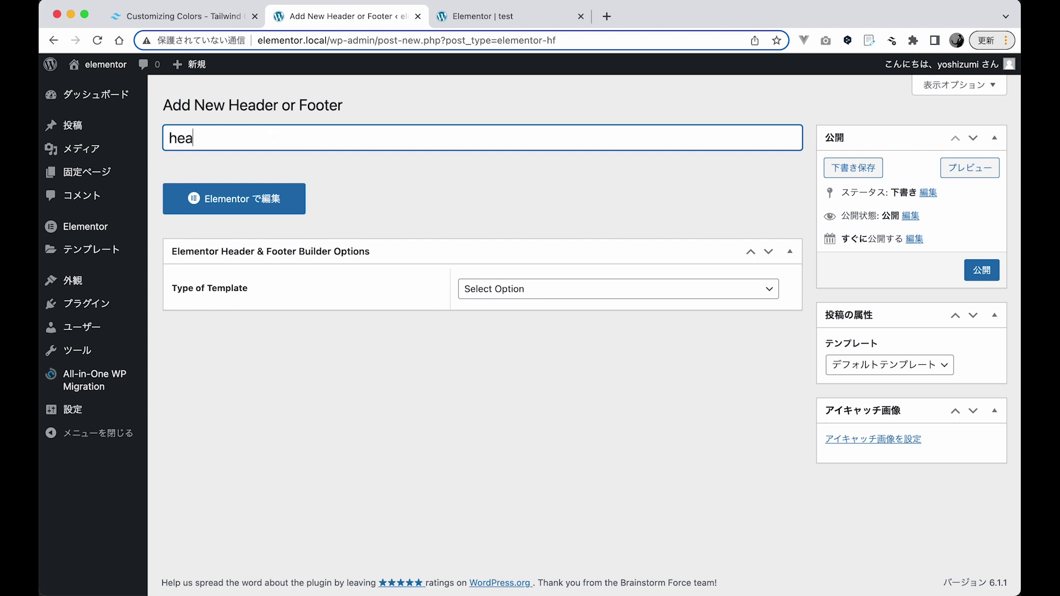
pyautogui.click(878, 168)
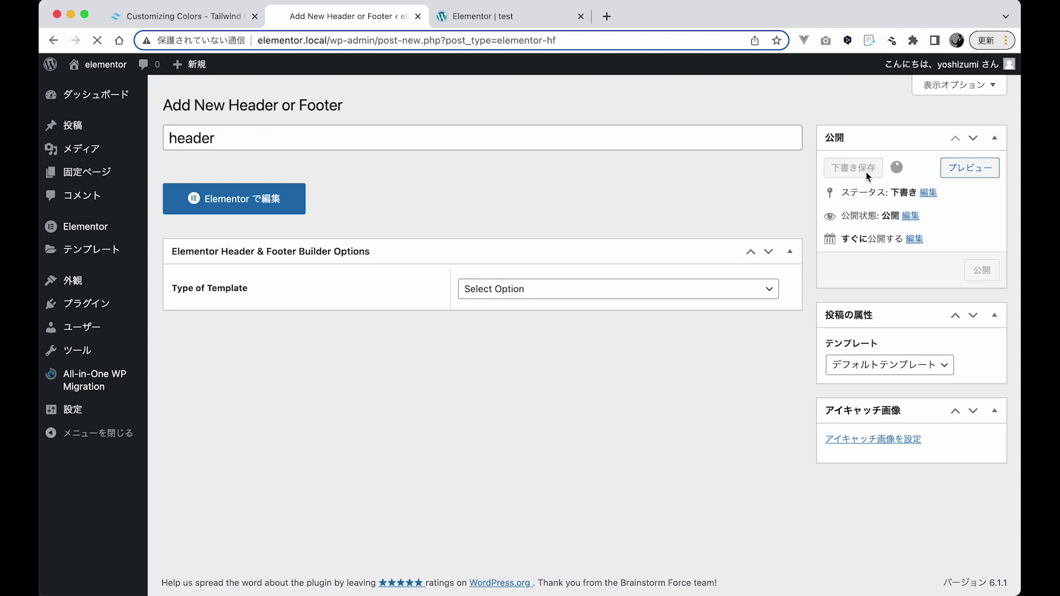
# Set the header template's Type of Template to Header
pyautogui.click(476, 332)
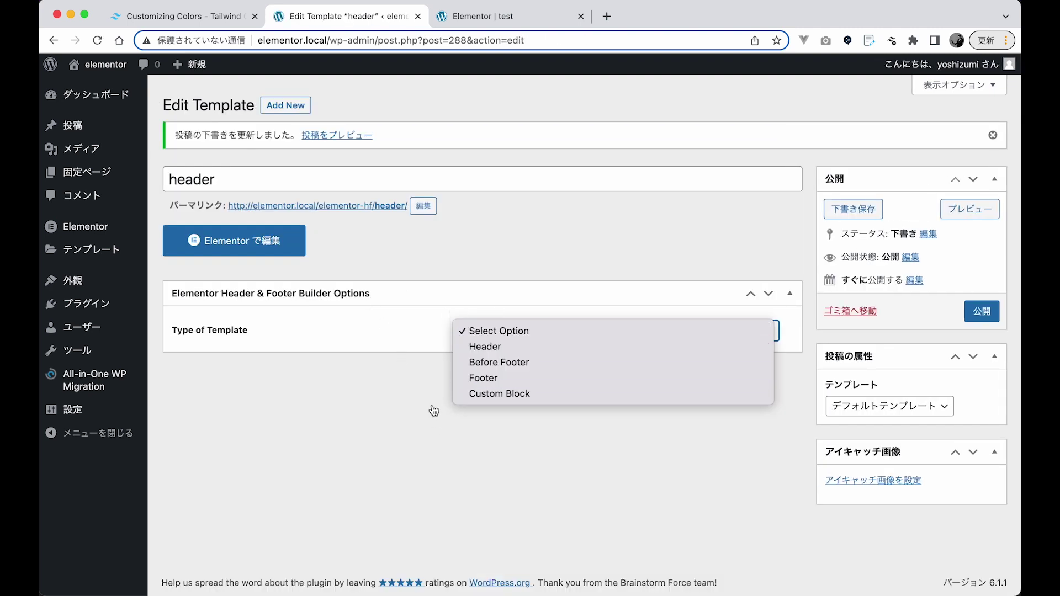
pyautogui.click(307, 348)
pyautogui.click(532, 334)
pyautogui.click(532, 347)
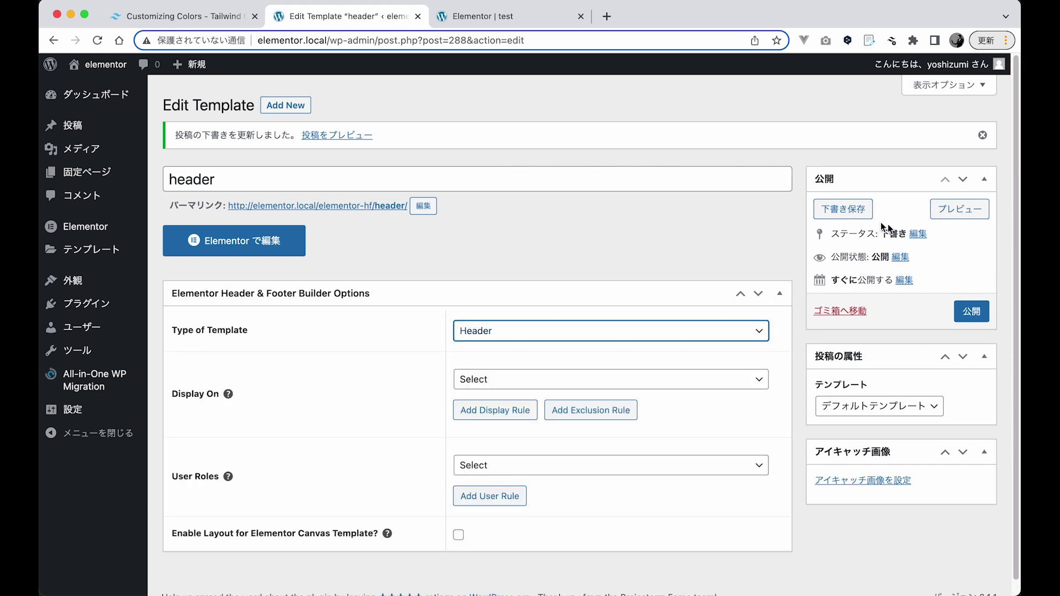
# Set the header template's Display On rule to Entire Website
pyautogui.scroll(-1, 579, 372)
pyautogui.click(525, 362)
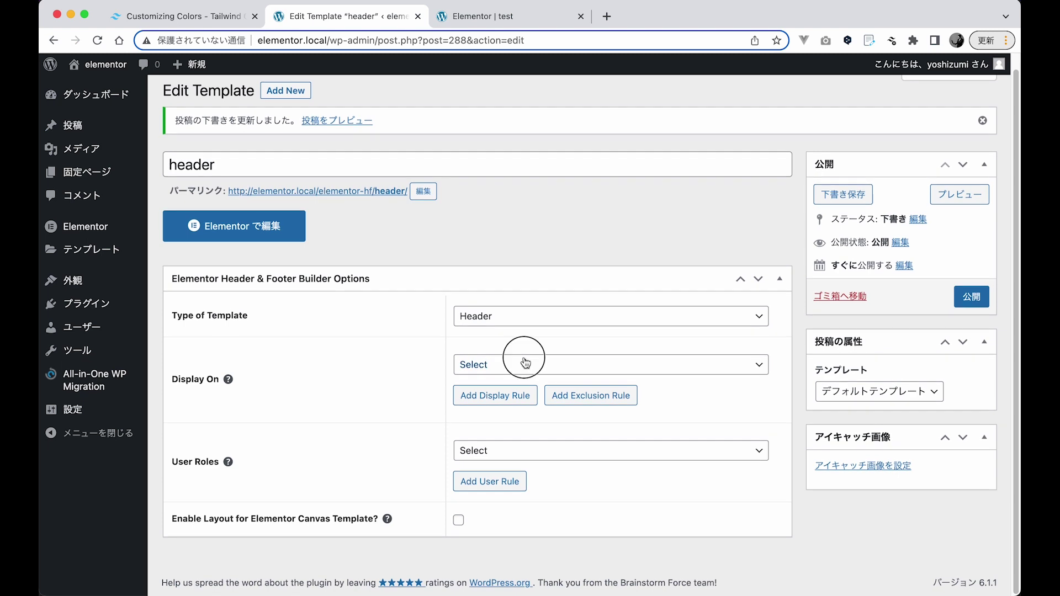
pyautogui.click(513, 398)
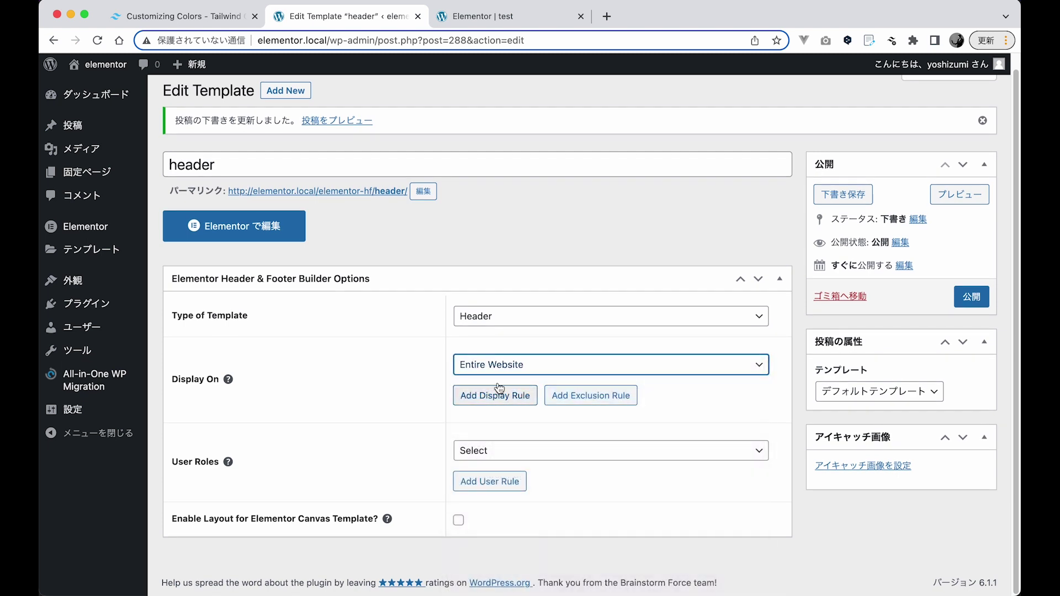
pyautogui.click(502, 364)
pyautogui.click(502, 368)
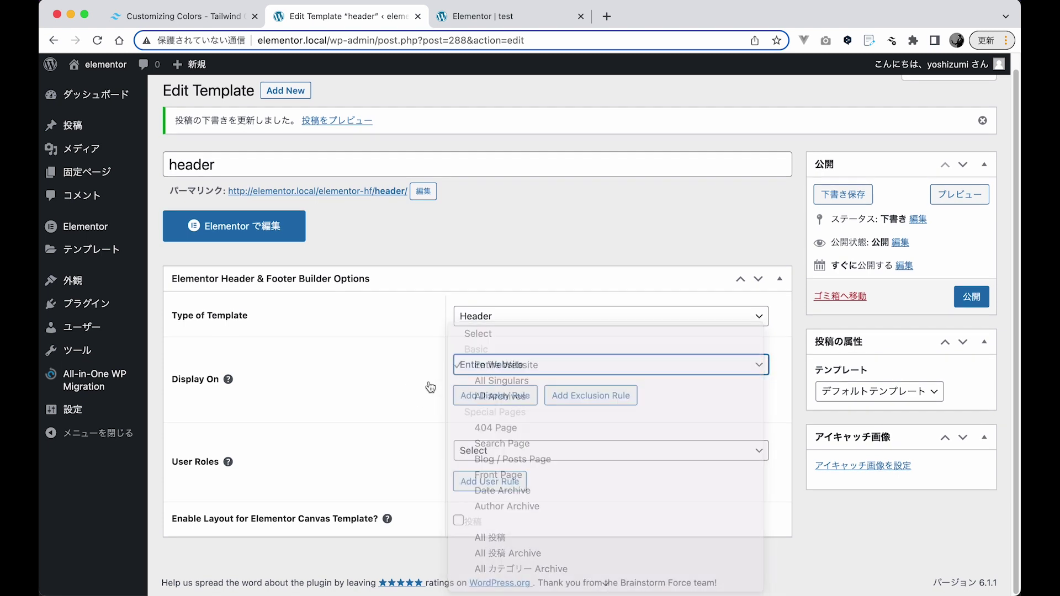
# Set the template's User Roles to All and save the draft
pyautogui.click(521, 463)
pyautogui.click(522, 452)
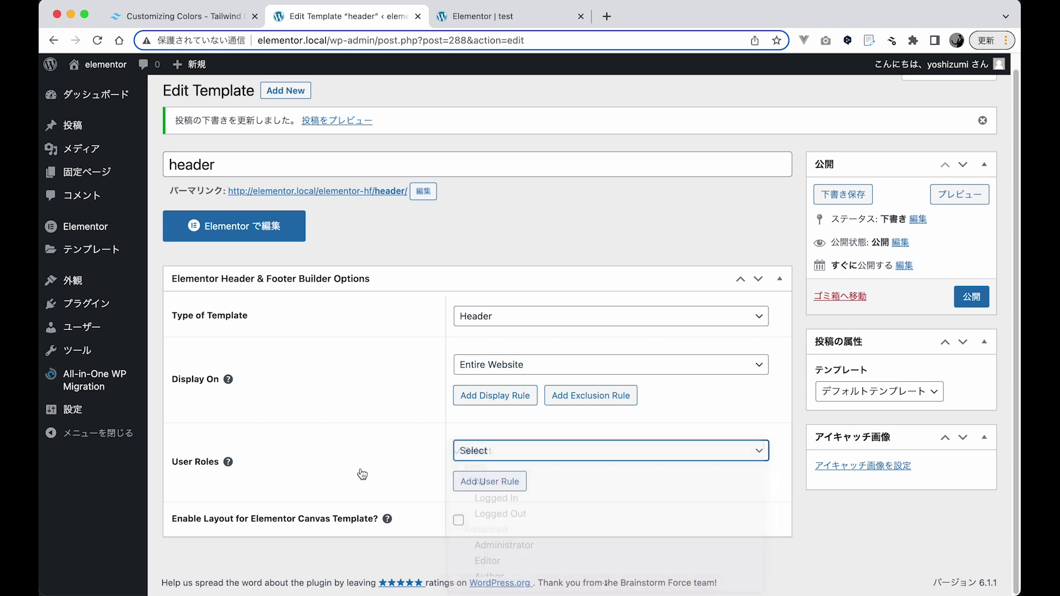
pyautogui.click(601, 459)
pyautogui.click(592, 483)
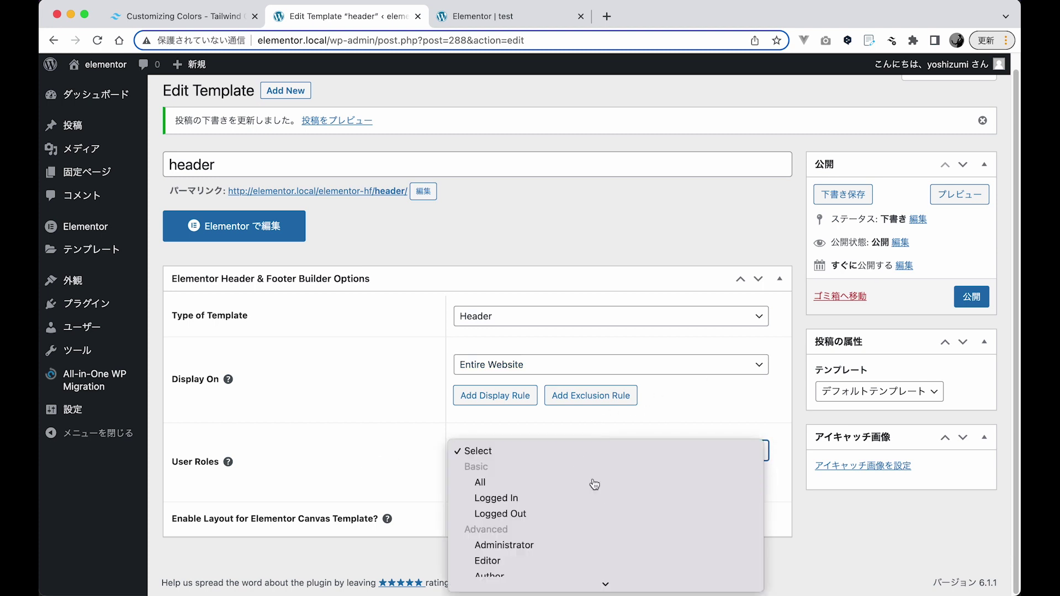
pyautogui.click(843, 194)
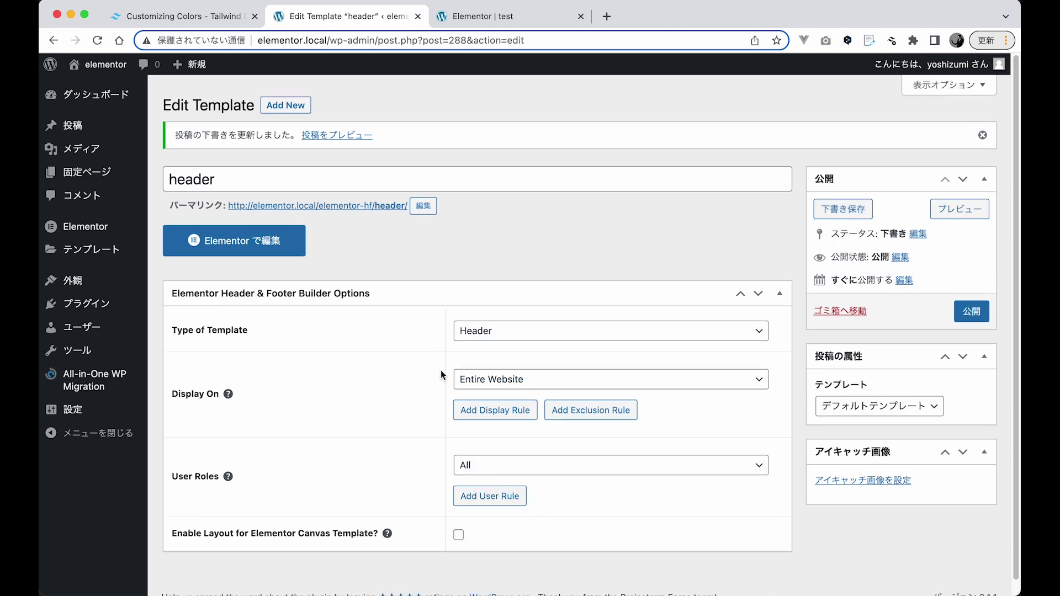
# Open the header template in the Elementor editor and add a two-column container with a narrow left and a wide right column
pyautogui.click(234, 240)
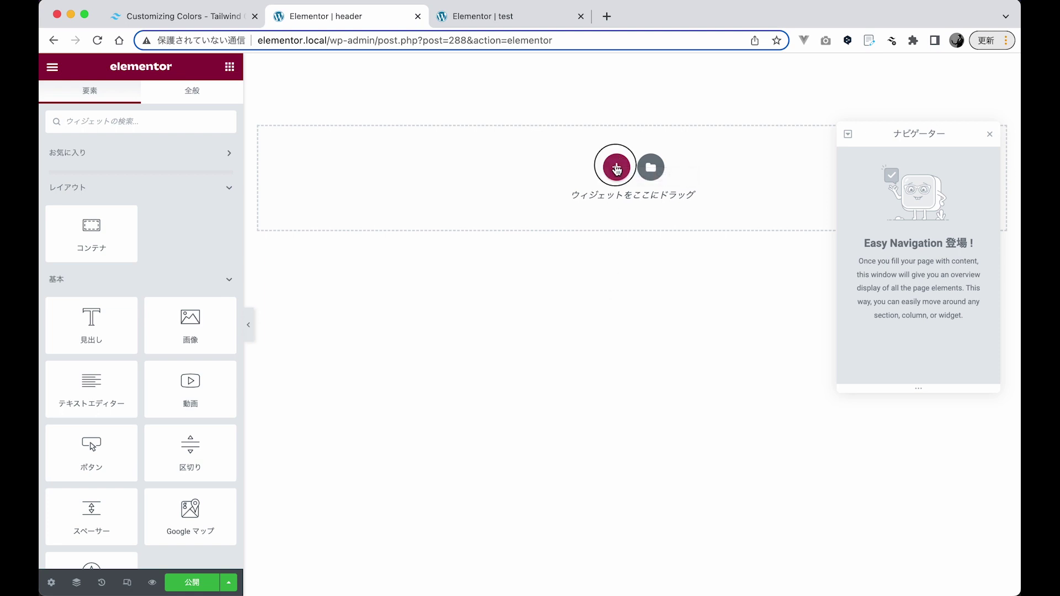
pyautogui.click(617, 169)
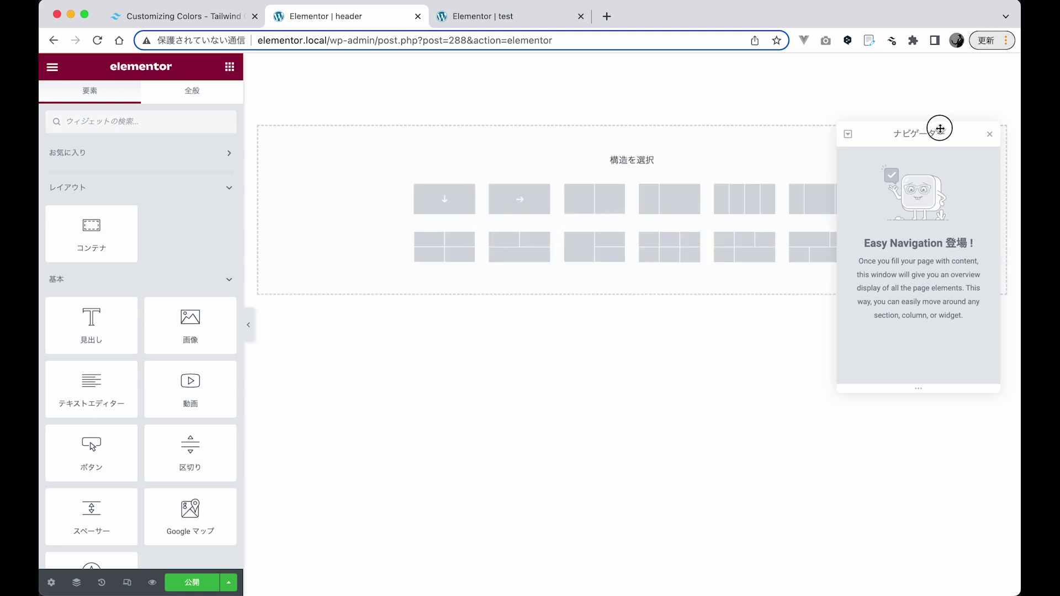
pyautogui.moveTo(940, 128); pyautogui.dragTo(930, 267)
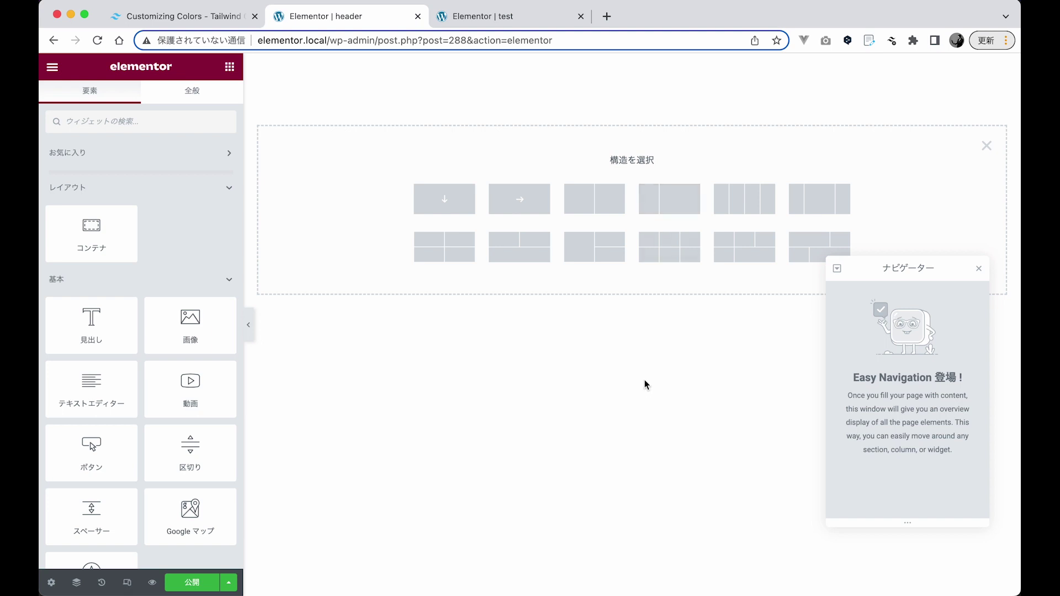
pyautogui.click(663, 207)
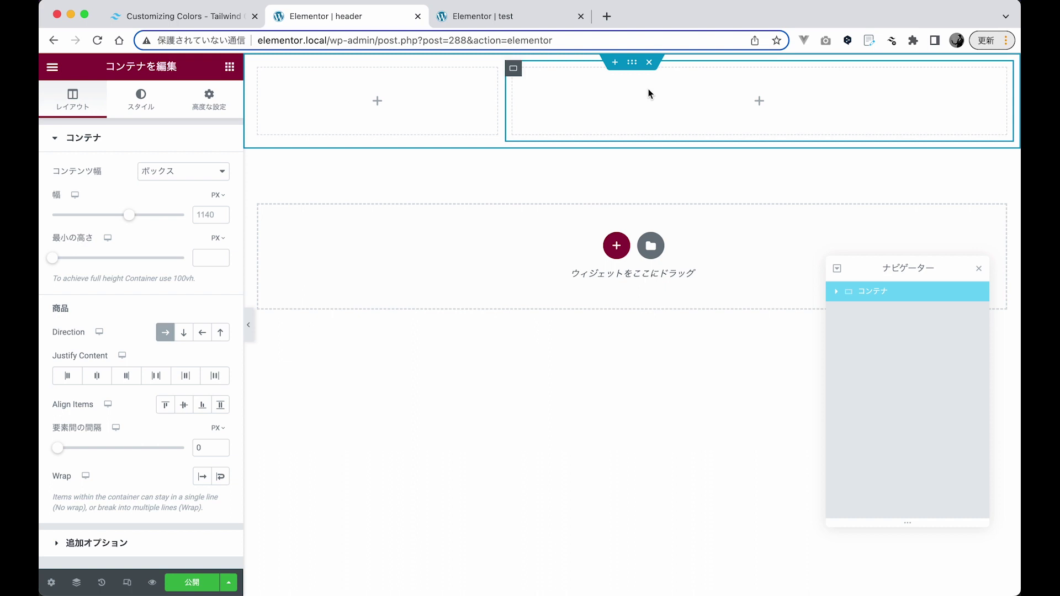
# Search the widgets for "logo" and place the HFB Site Logo widget in the container's narrow left column
pyautogui.click(230, 68)
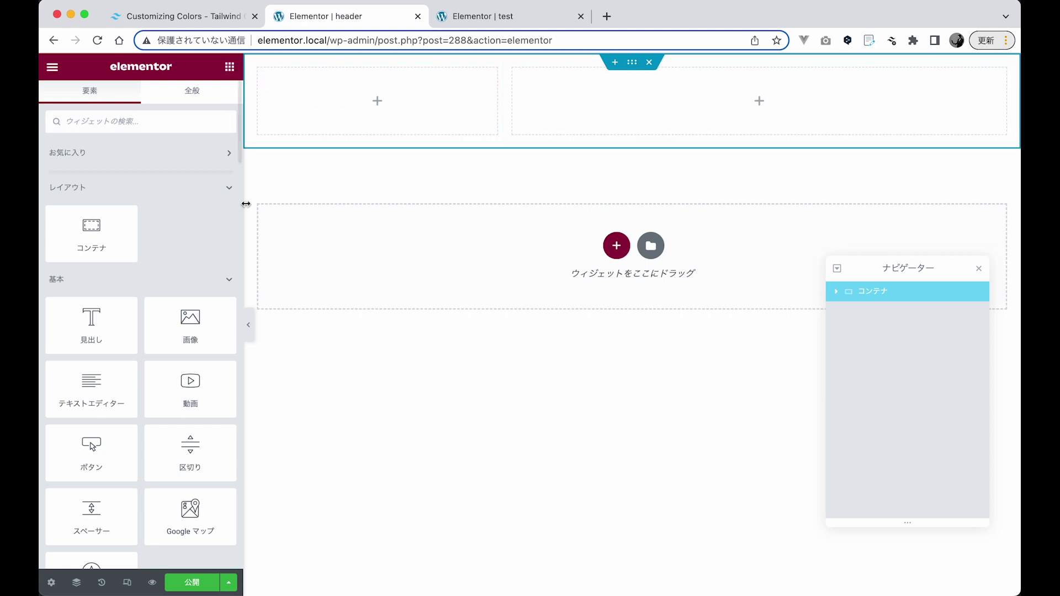
pyautogui.moveTo(213, 306); pyautogui.dragTo(189, 326)
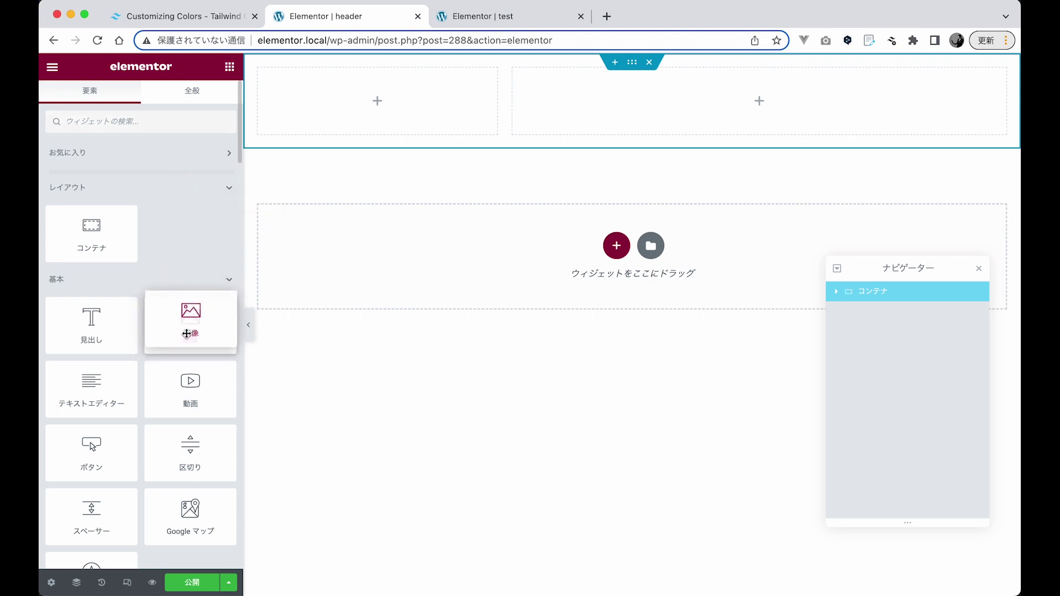
pyautogui.write('logo')
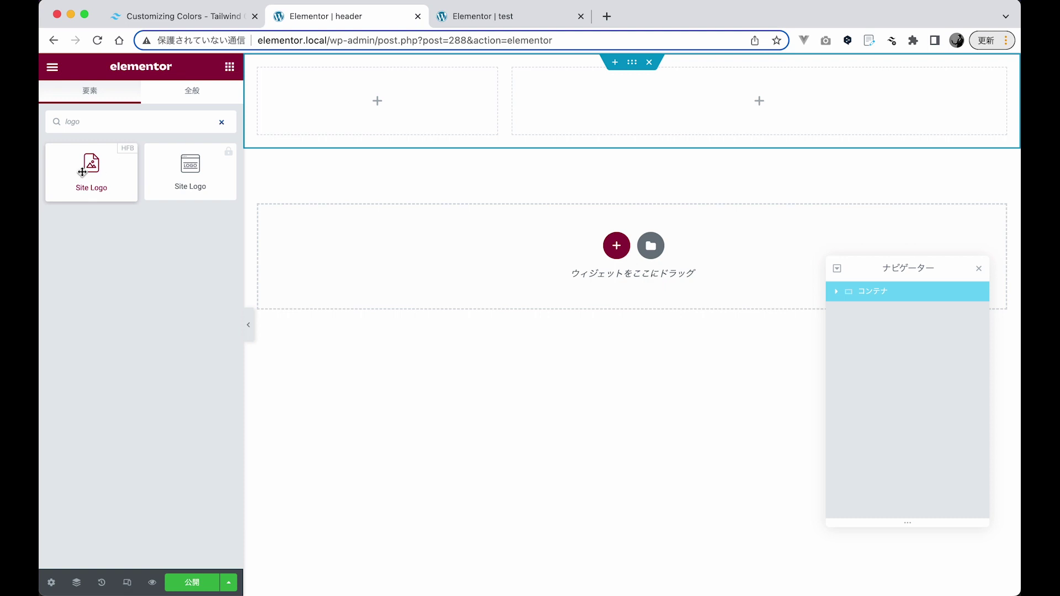
pyautogui.moveTo(111, 174); pyautogui.dragTo(397, 102)
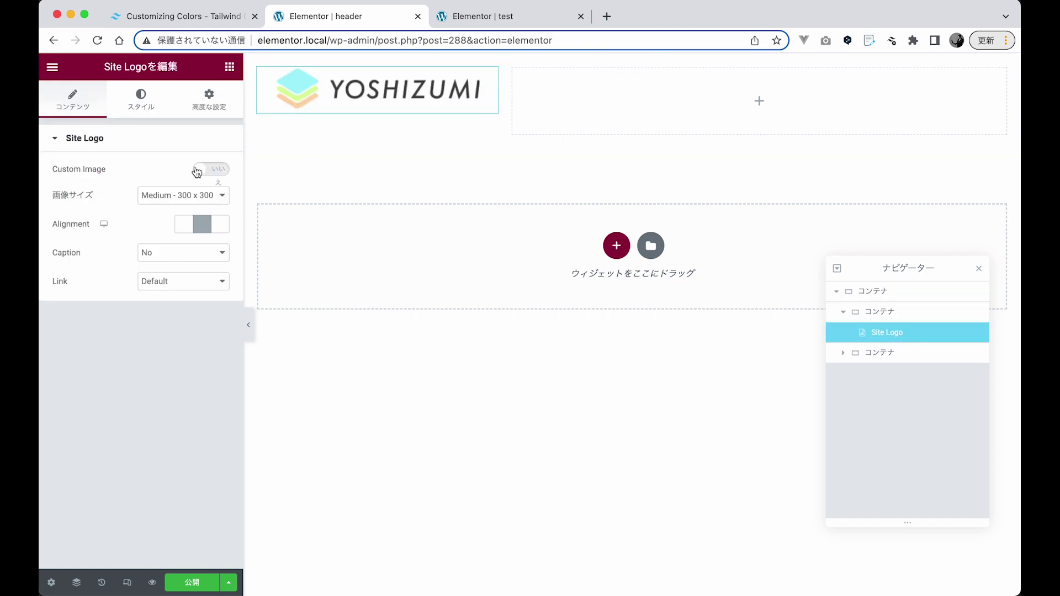
# Look through the widget list and search it for "logo" again
pyautogui.click(229, 67)
pyautogui.scroll(-4, 185, 354)
pyautogui.scroll(5, 185, 354)
pyautogui.click(373, 100)
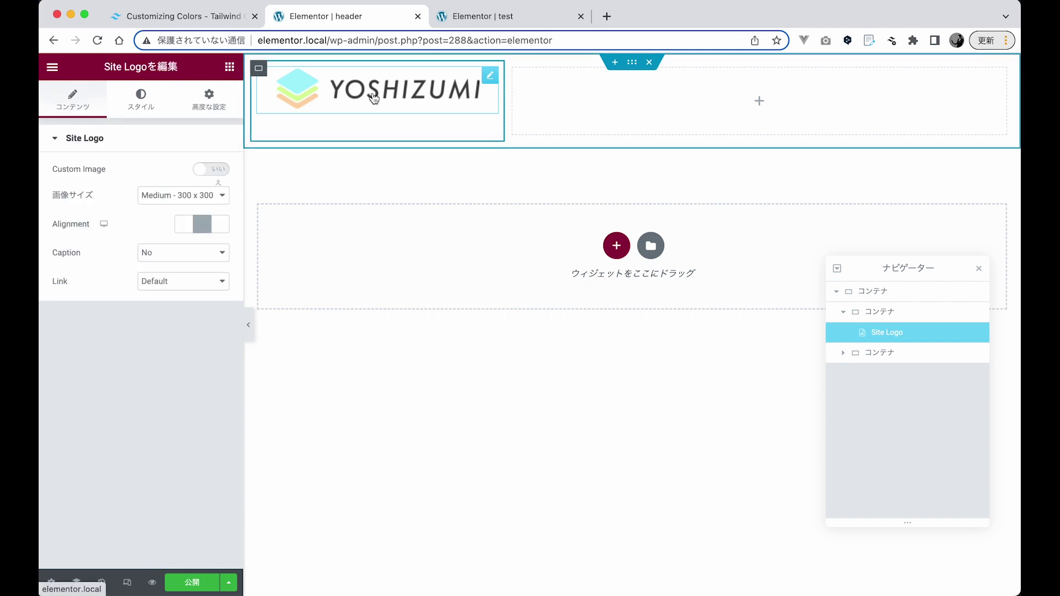
pyautogui.click(229, 67)
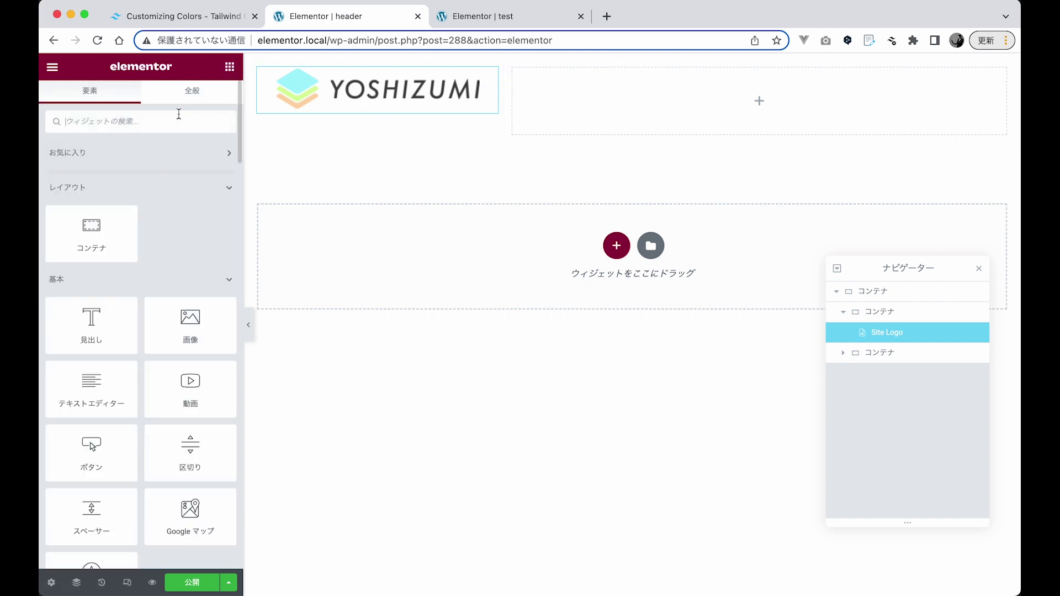
pyautogui.click(177, 120)
pyautogui.write('logo')
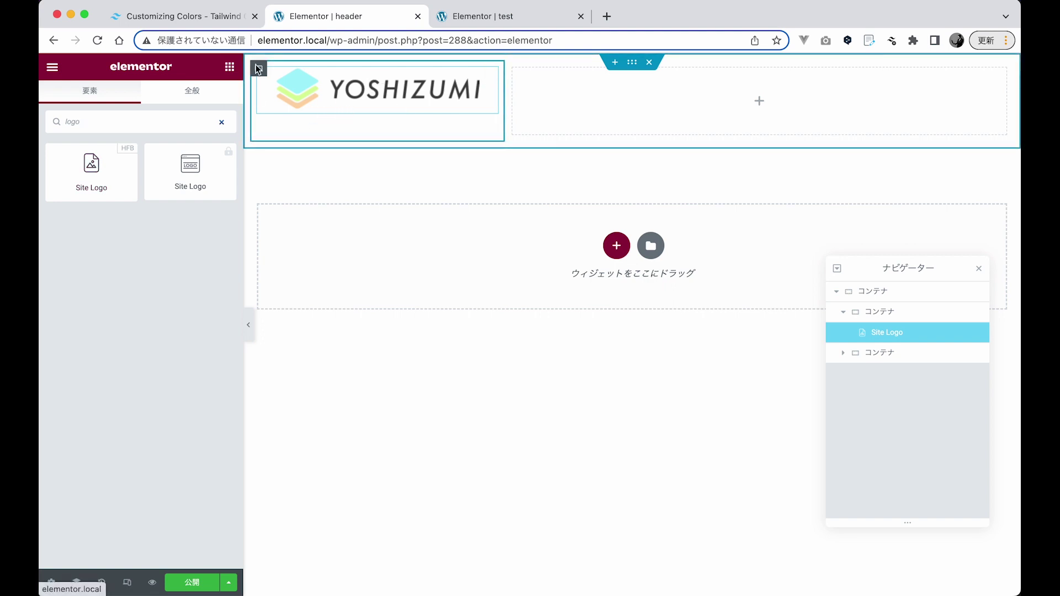
# Check the site logo under サイト基本情報 in the site settings, and return to editing the header
pyautogui.click(53, 67)
pyautogui.click(117, 133)
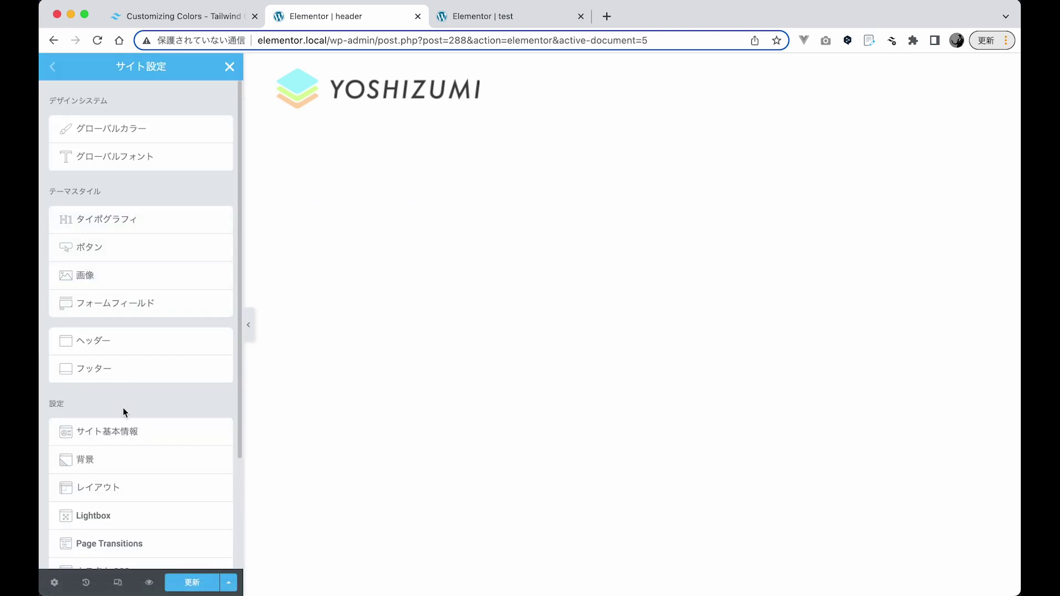
pyautogui.click(123, 432)
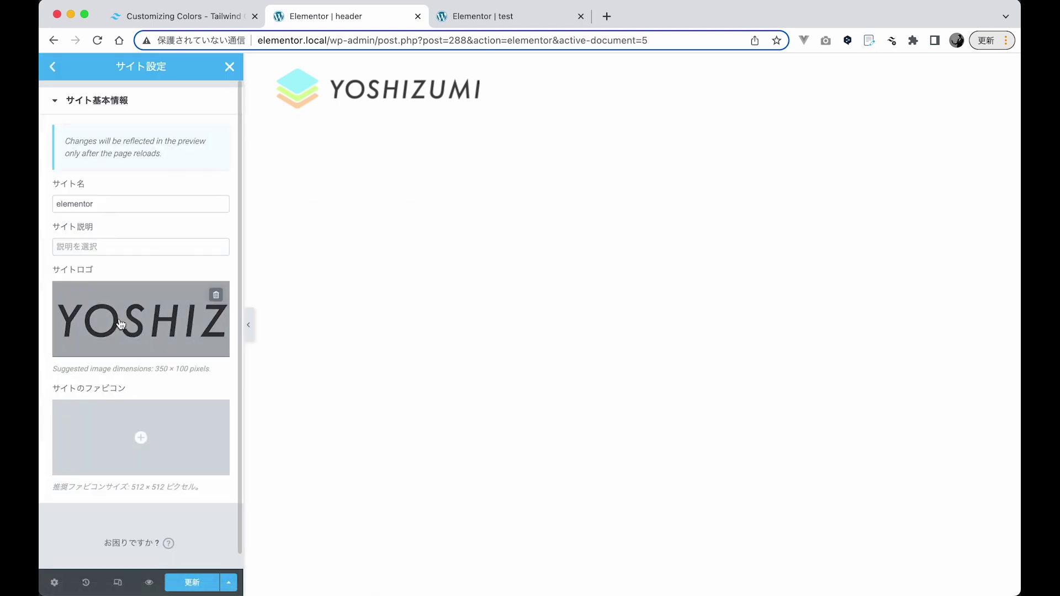
pyautogui.click(230, 66)
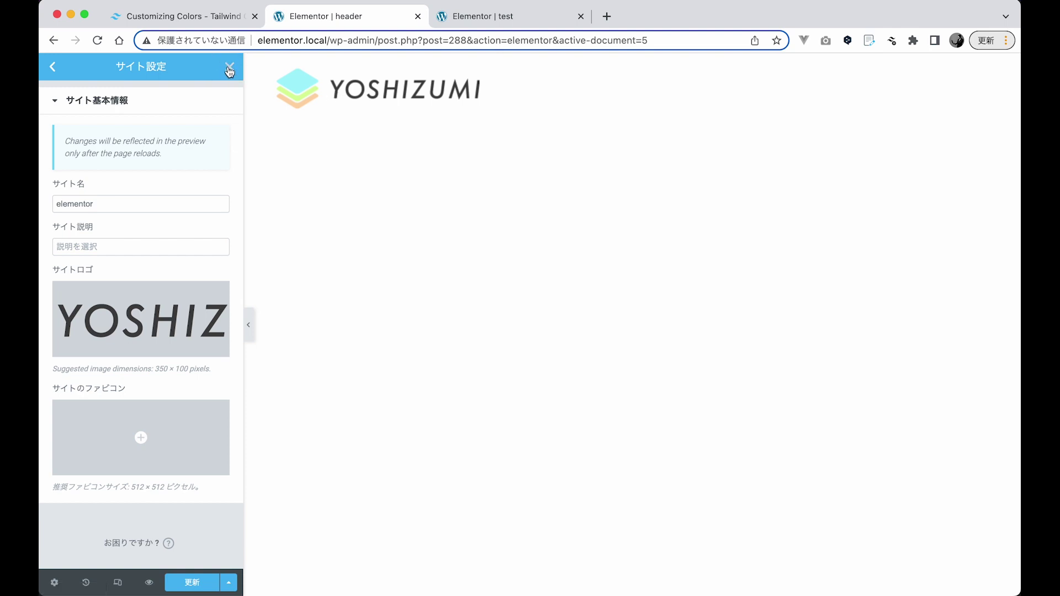
pyautogui.click(407, 113)
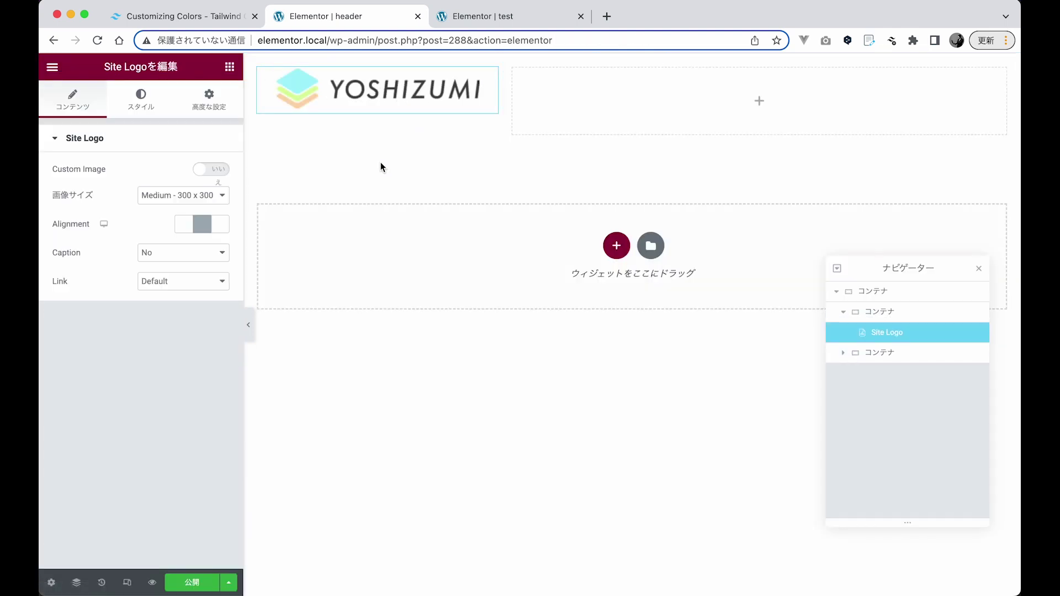
# Add an Image (画像) widget below the Site Logo and insert logoX02.png from the media library
pyautogui.click(229, 67)
pyautogui.moveTo(208, 331); pyautogui.dragTo(320, 149)
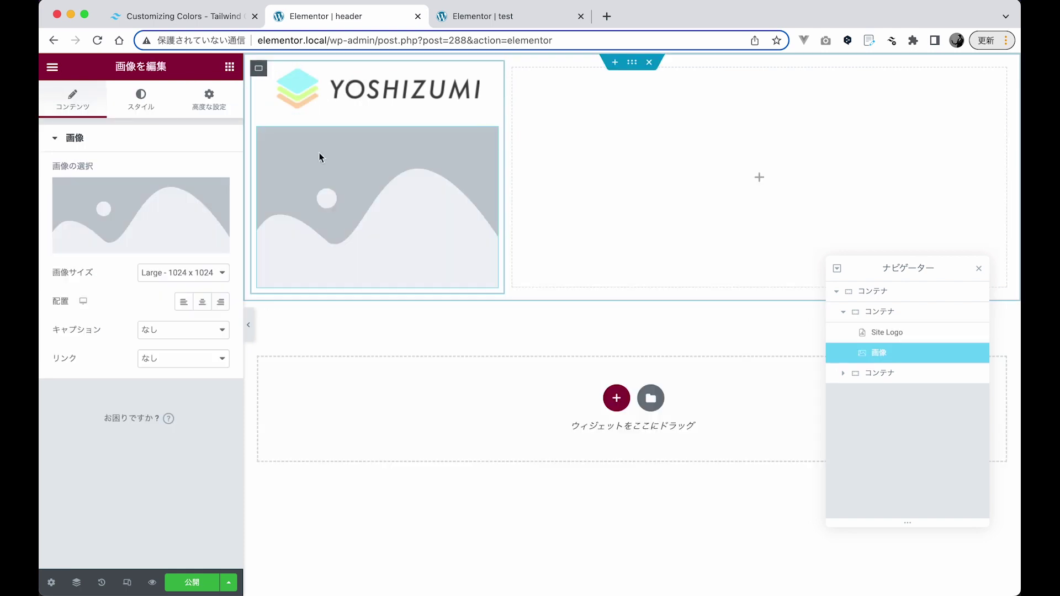
pyautogui.click(165, 224)
pyautogui.click(245, 275)
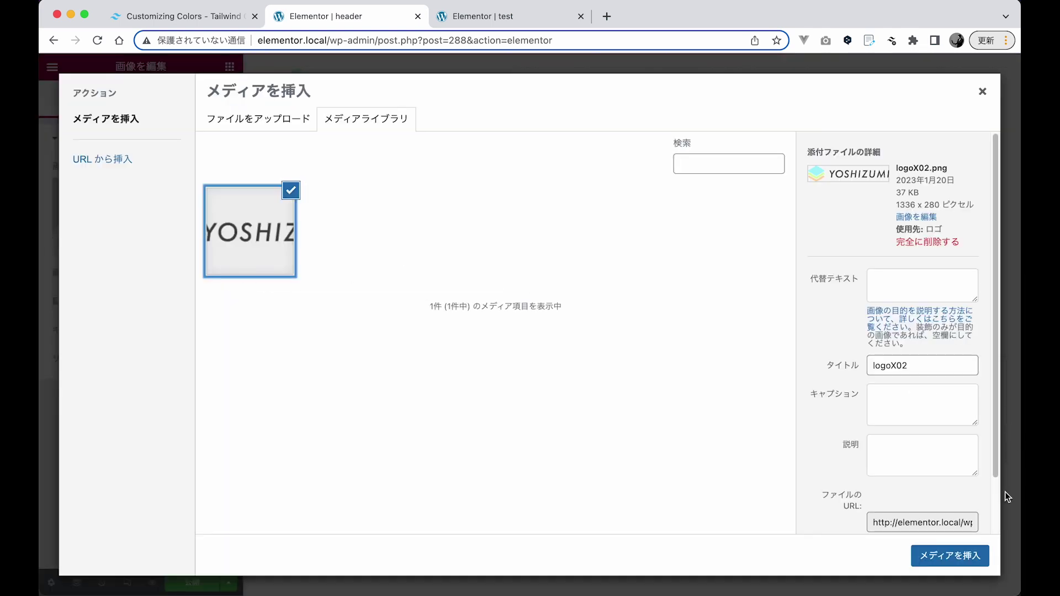
pyautogui.click(973, 555)
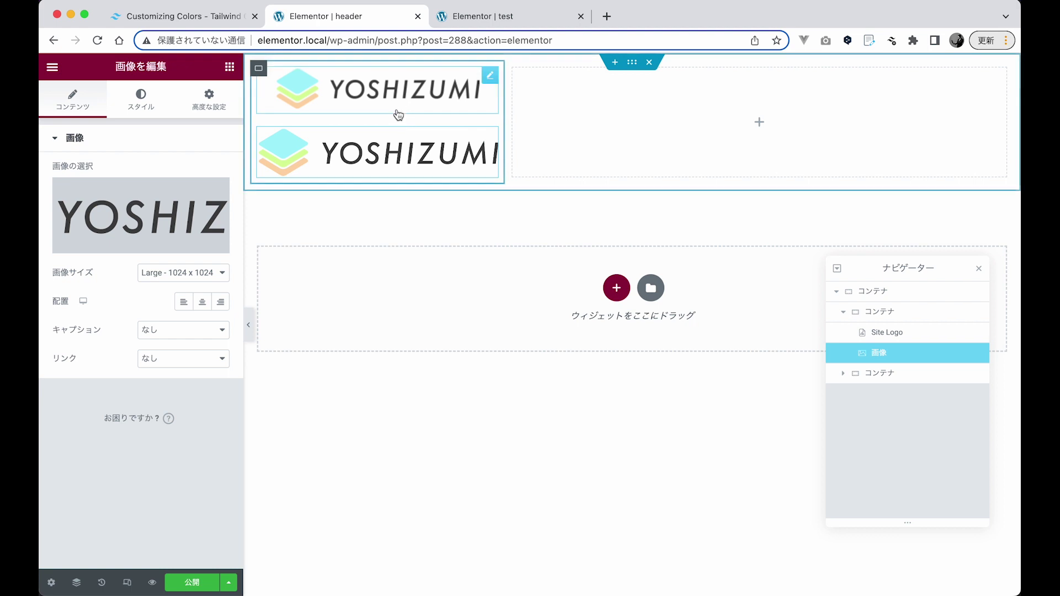
# Delete the Site Logo widget above the image and select the remaining logo image
pyautogui.click(398, 109)
pyautogui.rightClick(398, 106)
pyautogui.click(441, 366)
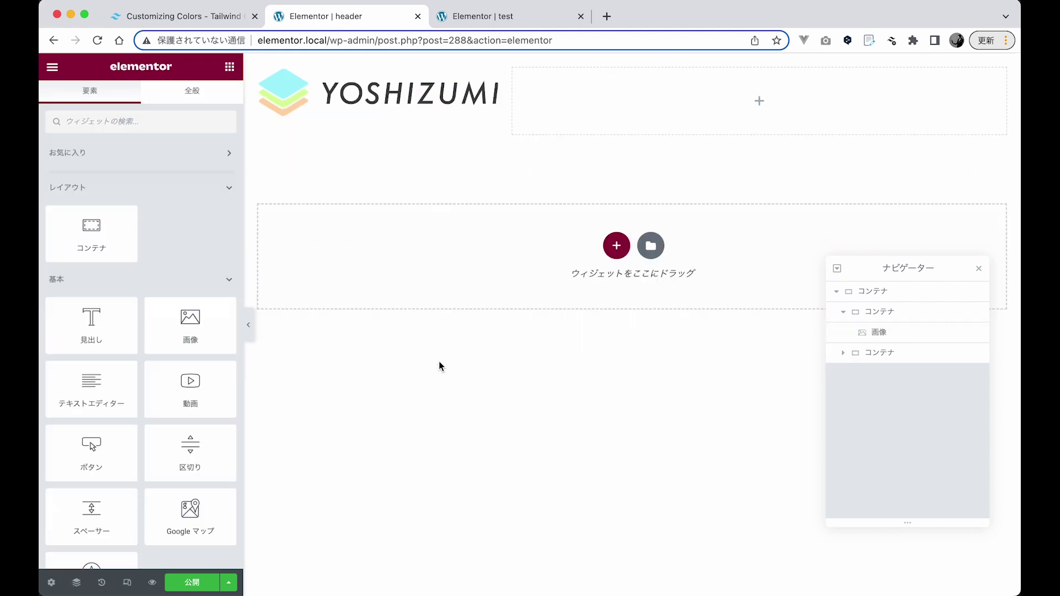
pyautogui.click(309, 107)
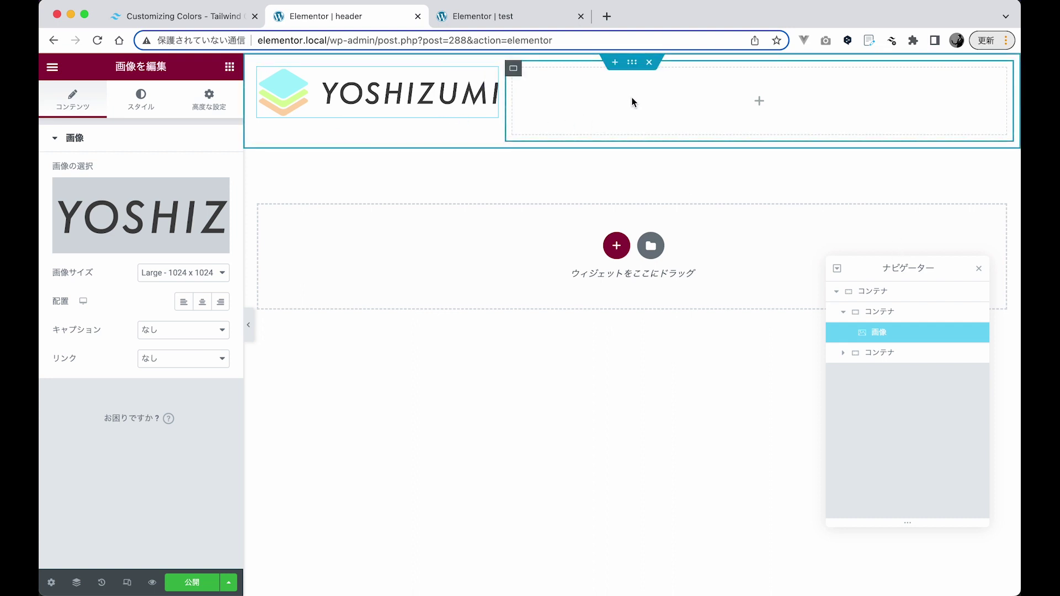
# Search the widgets for "menu" and place the HFB Navigation Menu widget in the wide right column
pyautogui.click(760, 105)
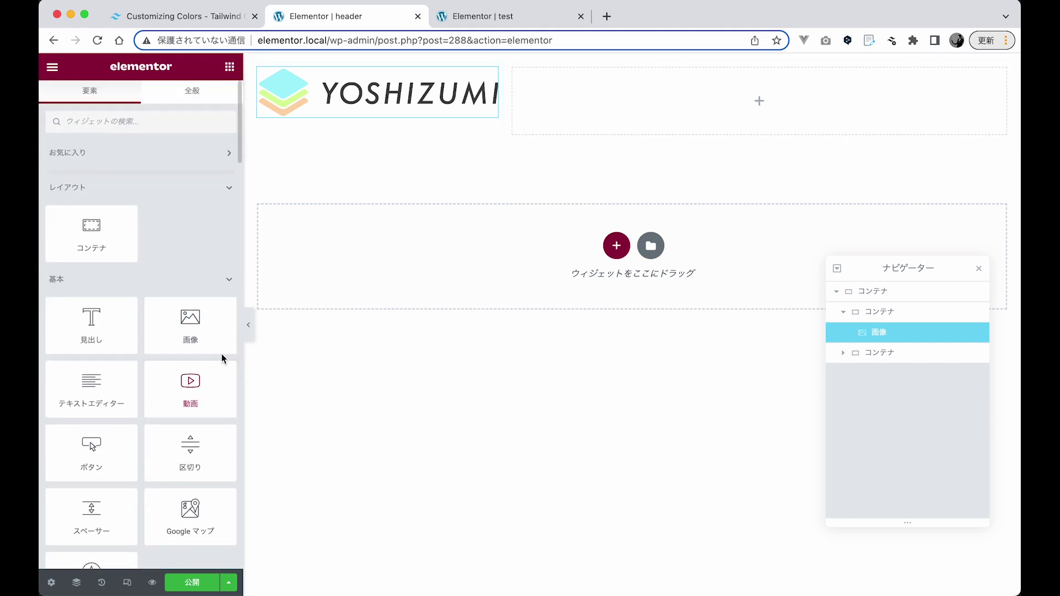
pyautogui.write('menu')
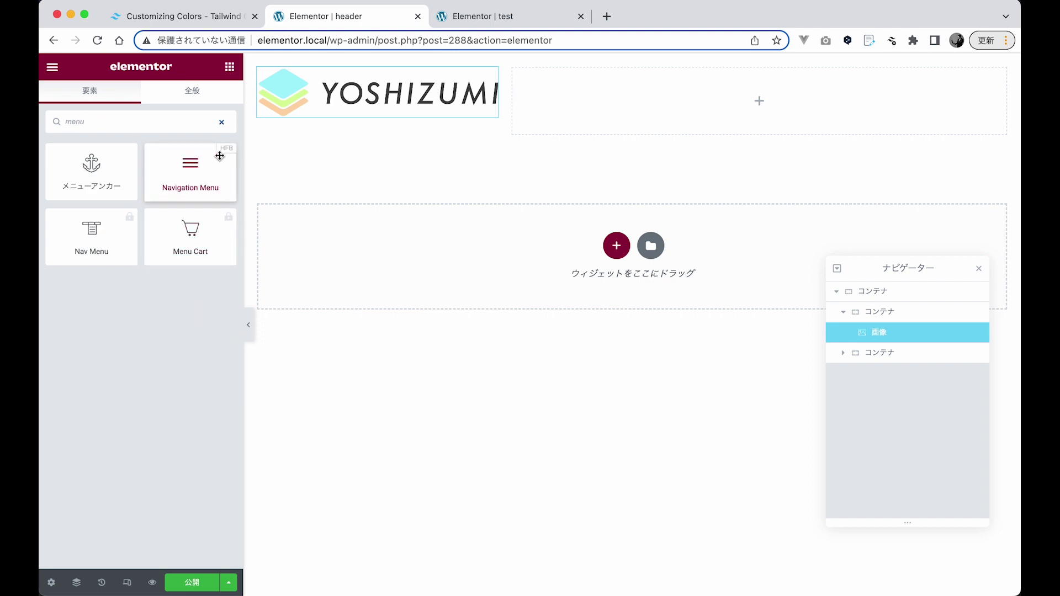
pyautogui.moveTo(196, 180); pyautogui.dragTo(606, 112)
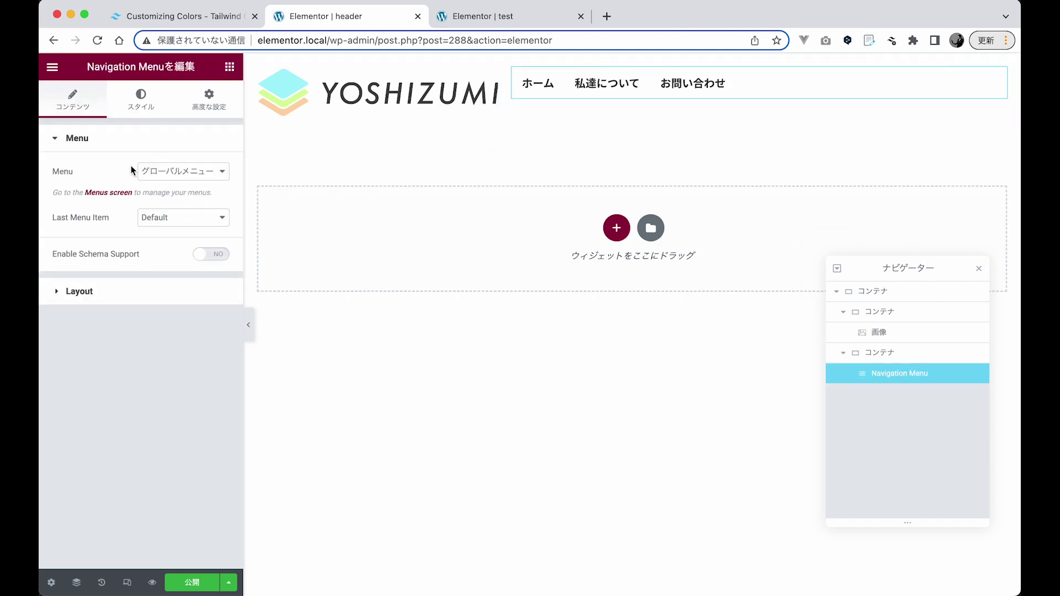
# Check the Navigation Menu's available menus, and review the items and settings of グローバルメニュー on the WordPress Menus screen
pyautogui.click(197, 175)
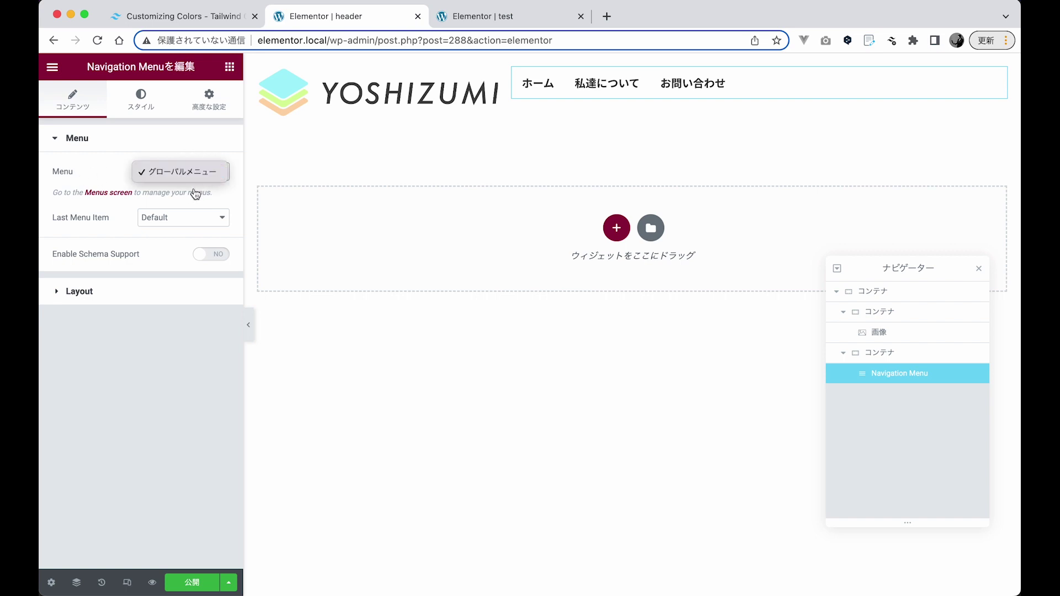
pyautogui.click(182, 200)
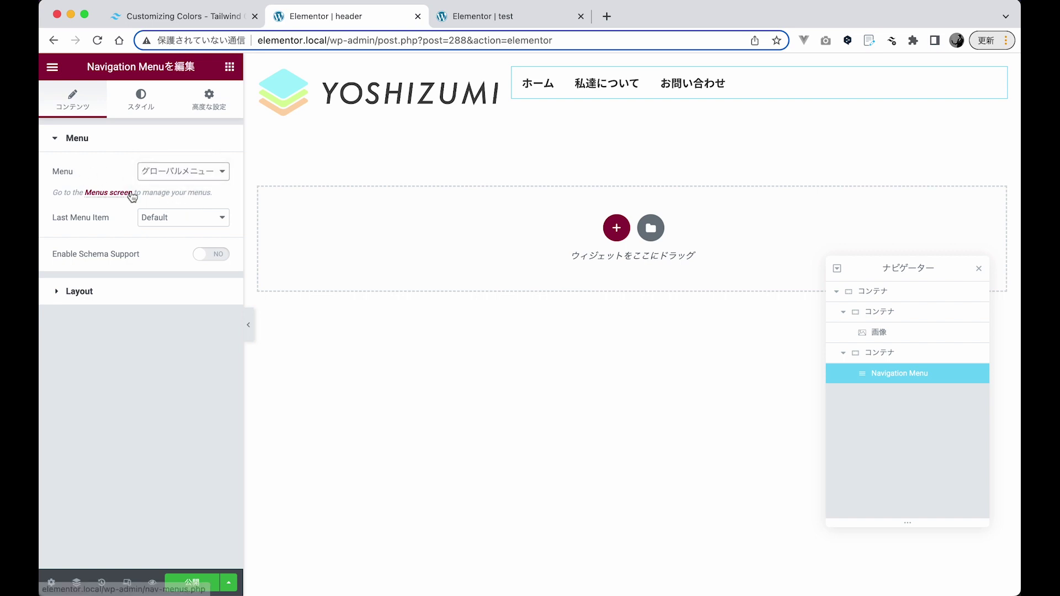
pyautogui.click(132, 194)
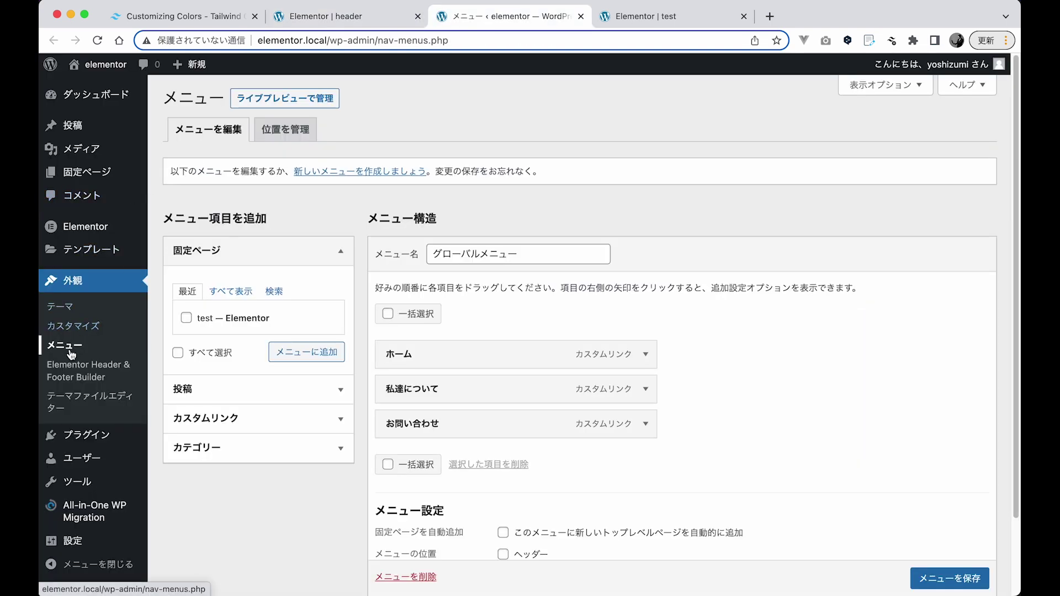
pyautogui.scroll(-3, 450, 320)
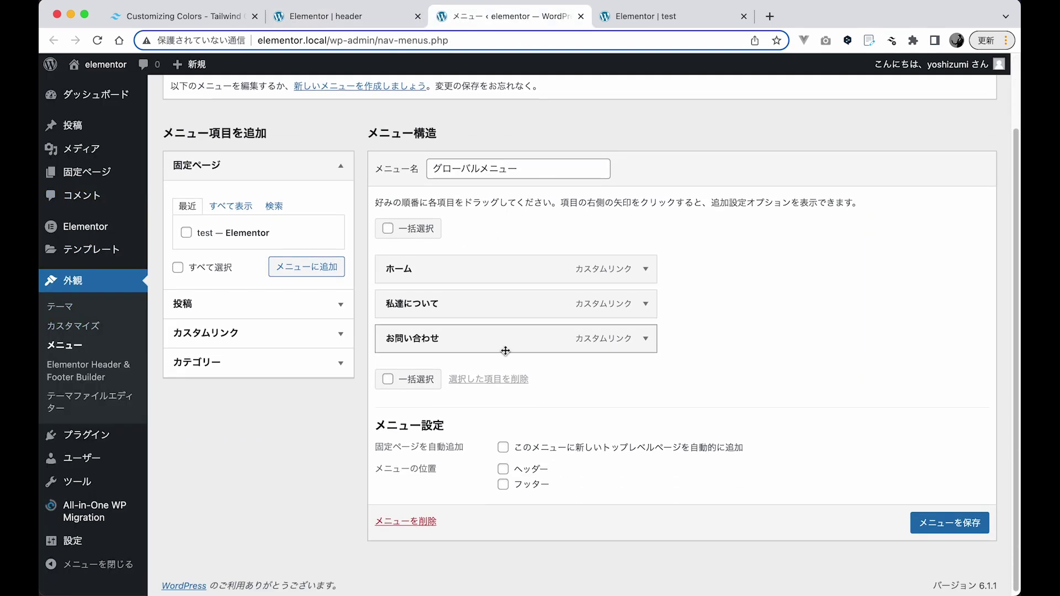
pyautogui.scroll(3, 470, 309)
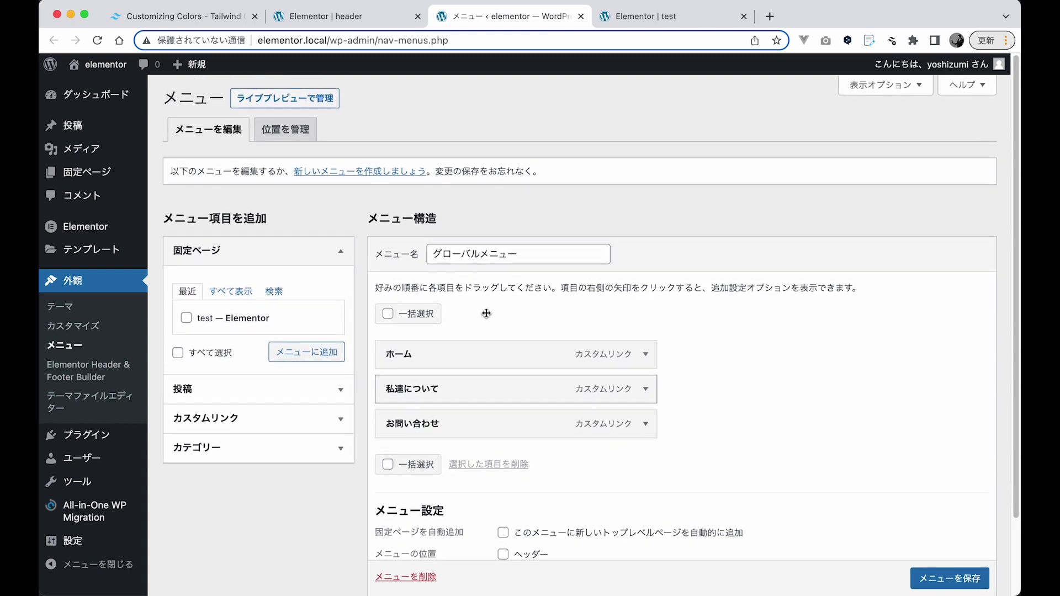
pyautogui.scroll(-2, 486, 314)
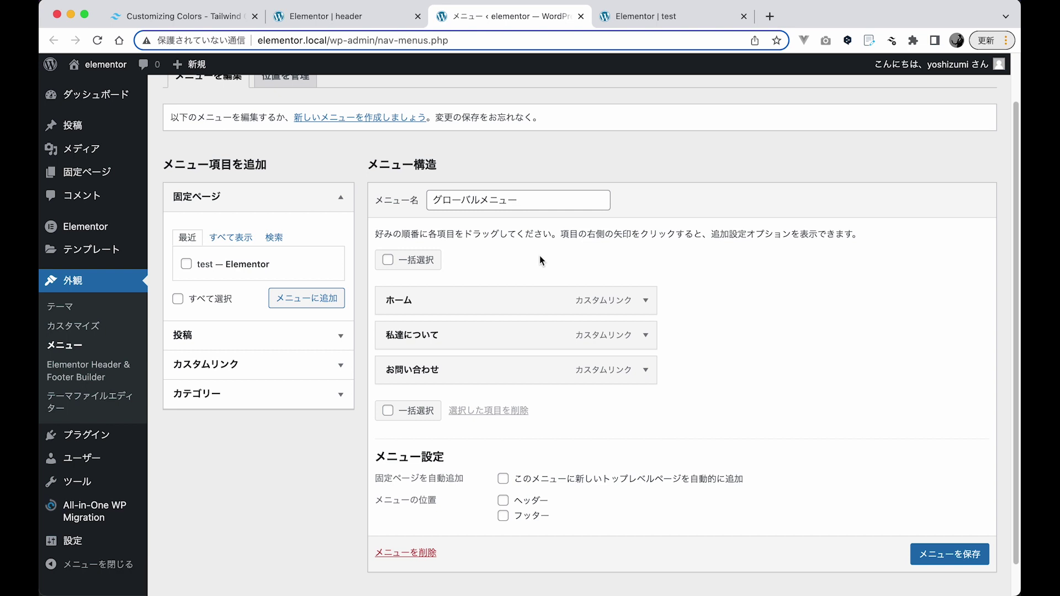
# Return to the header template editor and set the Navigation Menu's Last Menu Item to Button
pyautogui.hotkey('ctrl', 'shift', 'Tab')
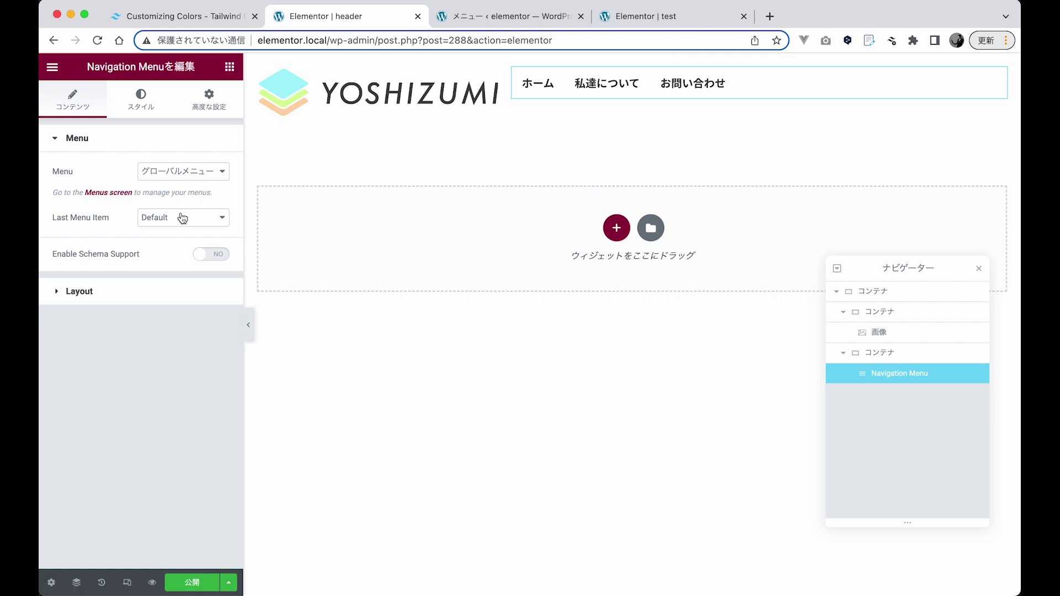
pyautogui.click(182, 218)
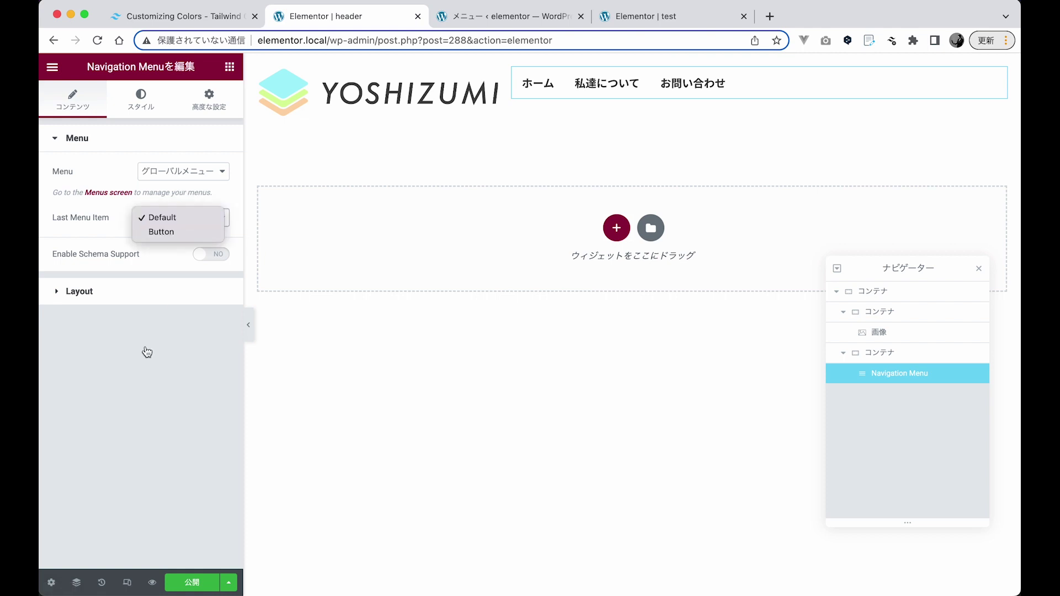
pyautogui.click(147, 352)
pyautogui.click(172, 216)
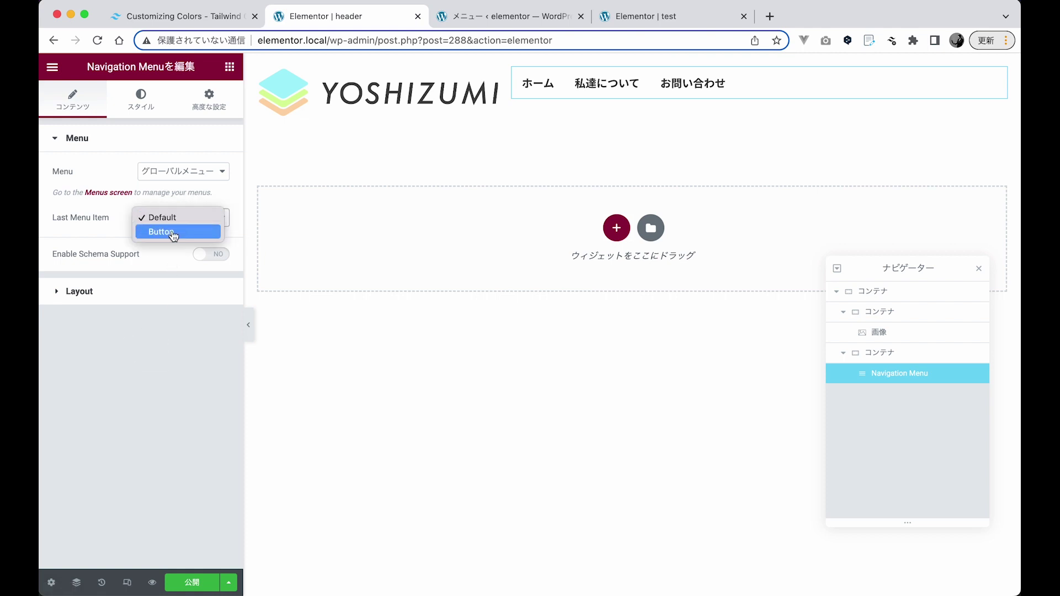
pyautogui.click(173, 236)
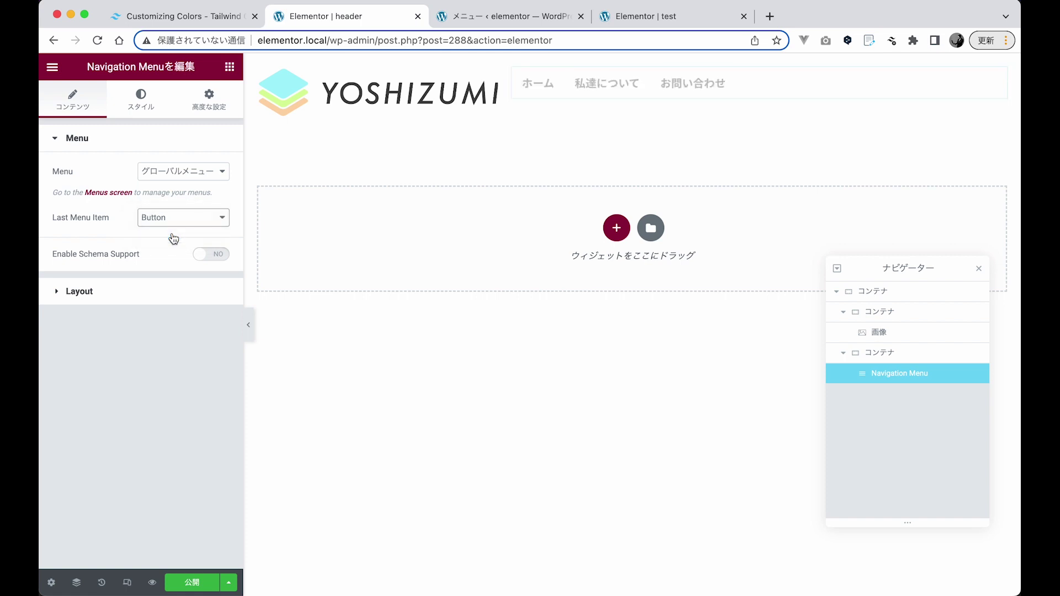
pyautogui.click(169, 221)
pyautogui.click(204, 411)
# Set the normal Text Color of the Navigation Menu's button to white, #FFFFFF, in its Button styling
pyautogui.click(142, 105)
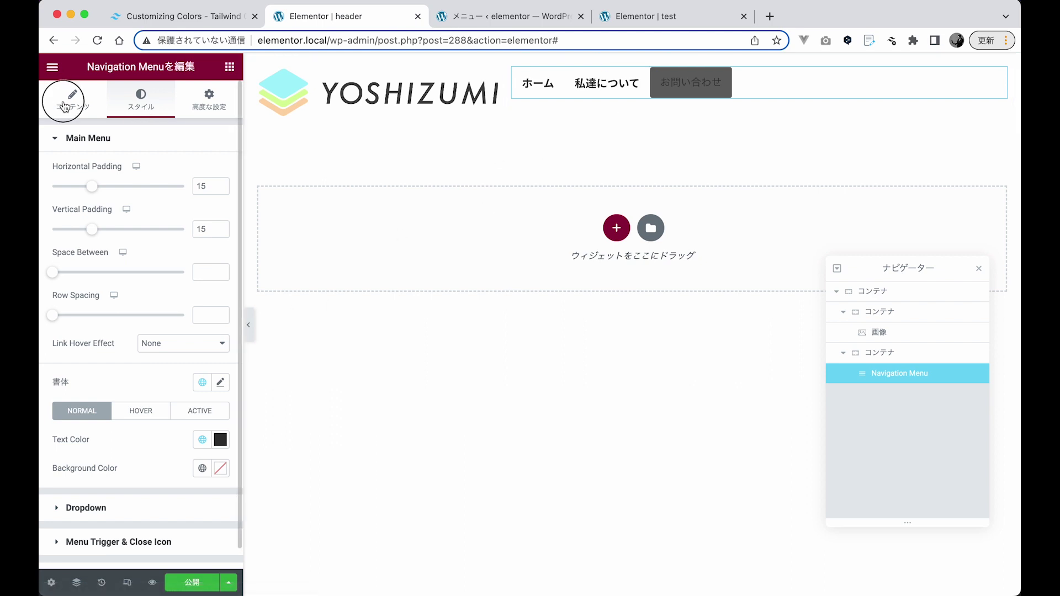
pyautogui.click(73, 100)
pyautogui.click(141, 101)
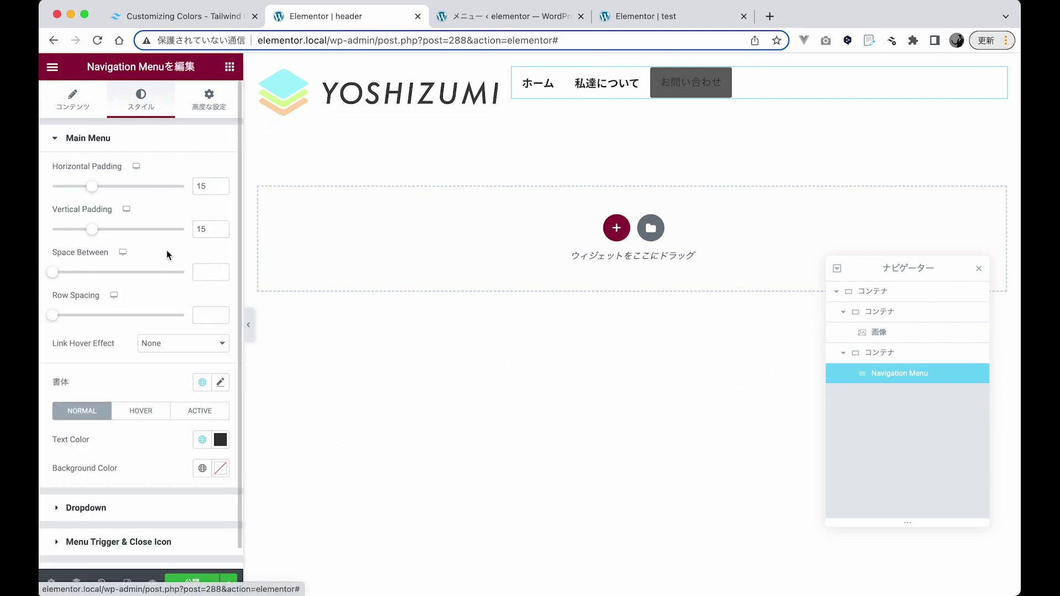
pyautogui.scroll(-2, 165, 354)
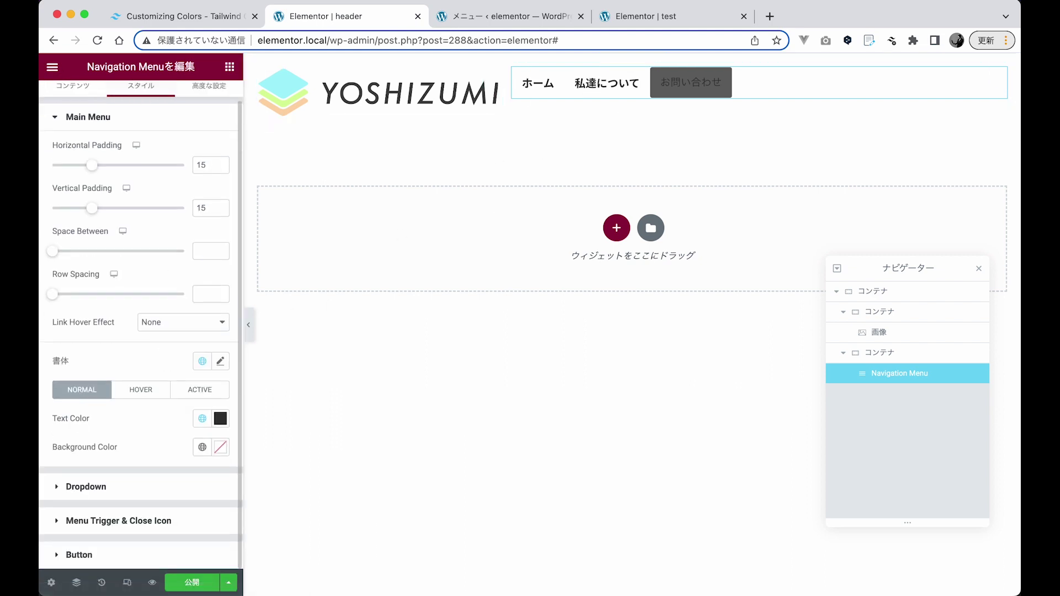
pyautogui.click(147, 553)
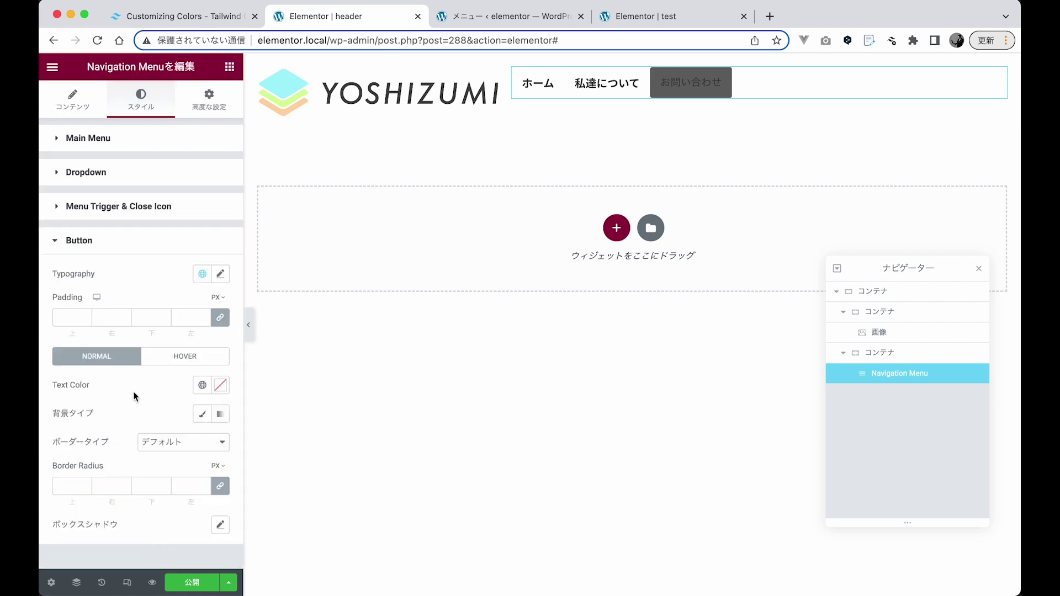
pyautogui.click(220, 385)
pyautogui.moveTo(125, 238); pyautogui.dragTo(60, 188)
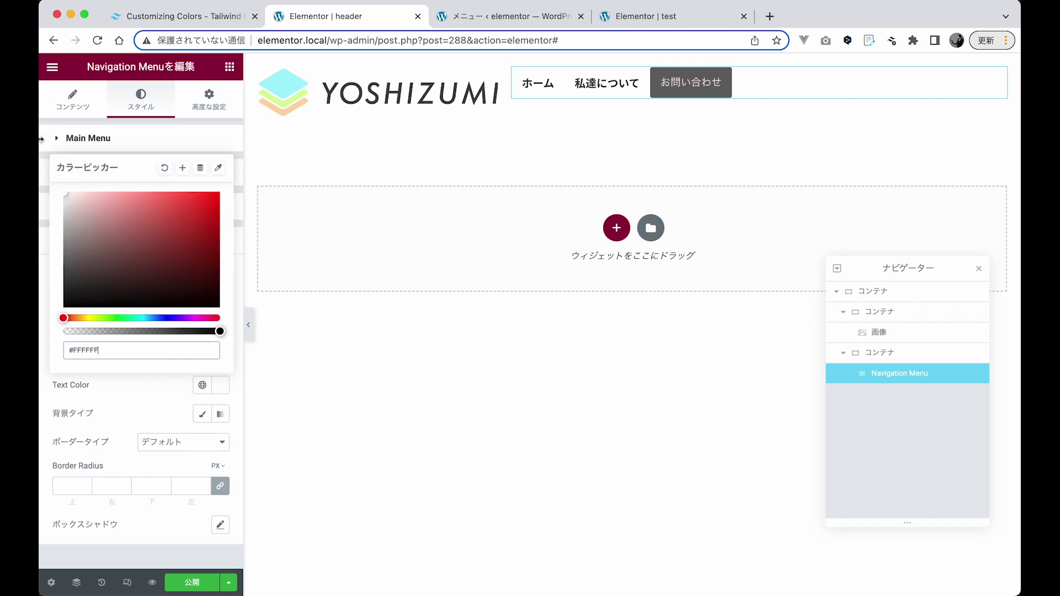
pyautogui.click(114, 417)
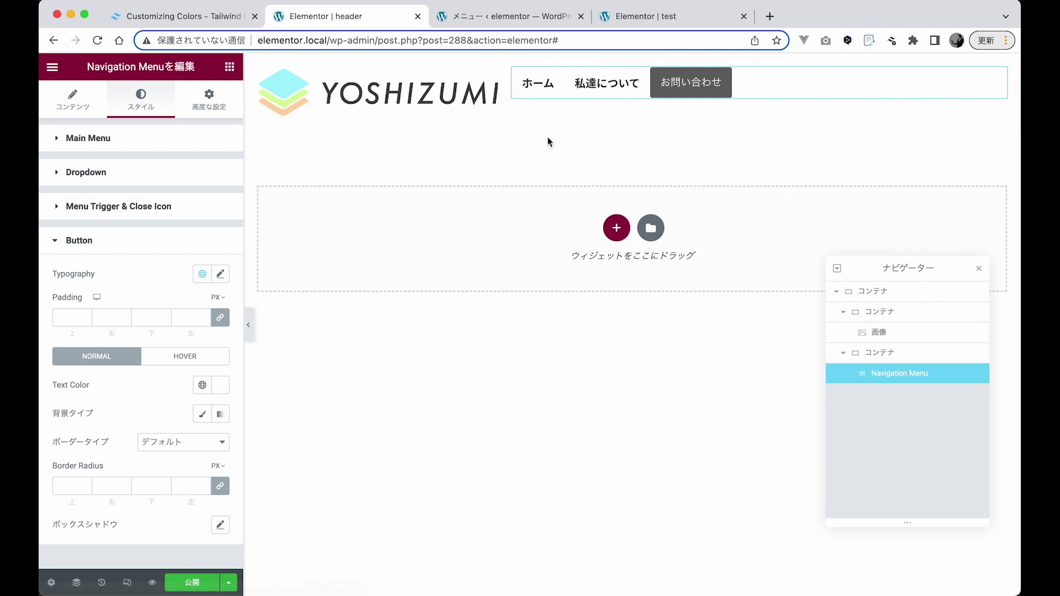
# Compare Start, Center and End for the menu container's Justify Content, settle on Center, and set its Align Items to End
pyautogui.click(514, 69)
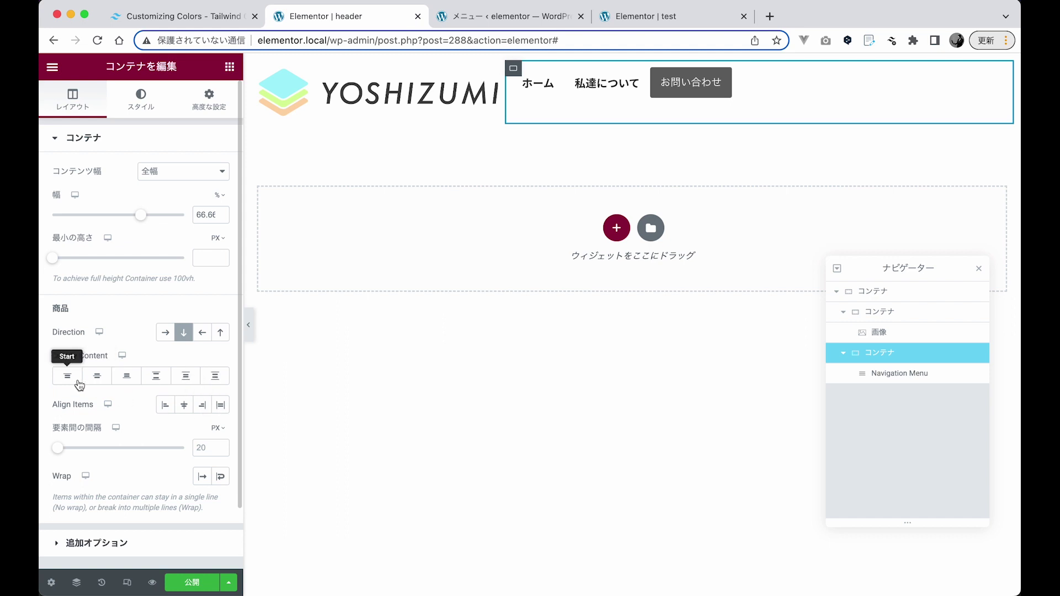
pyautogui.click(121, 381)
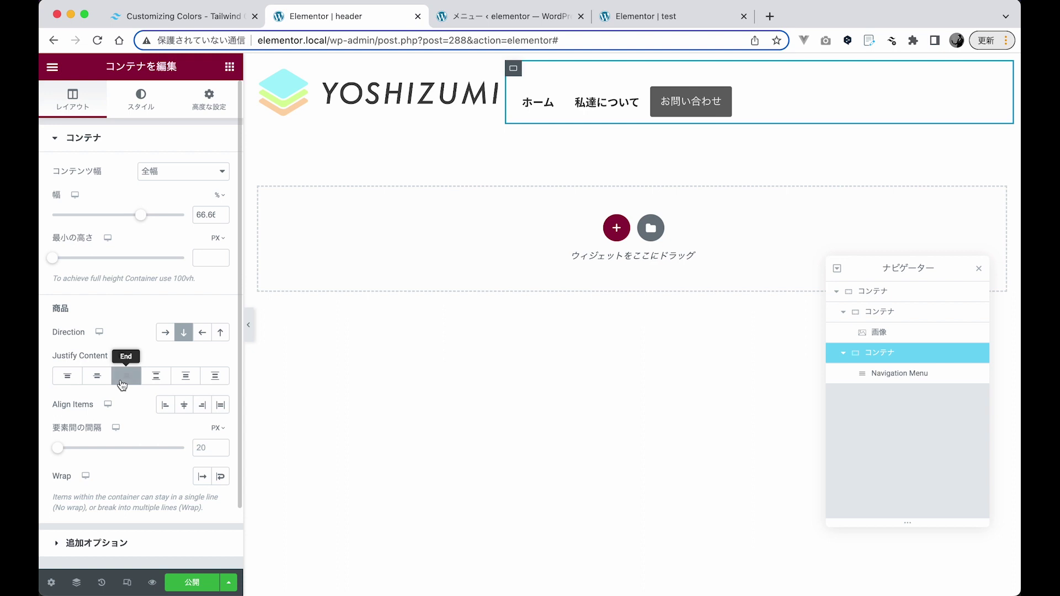
pyautogui.click(97, 380)
pyautogui.click(69, 380)
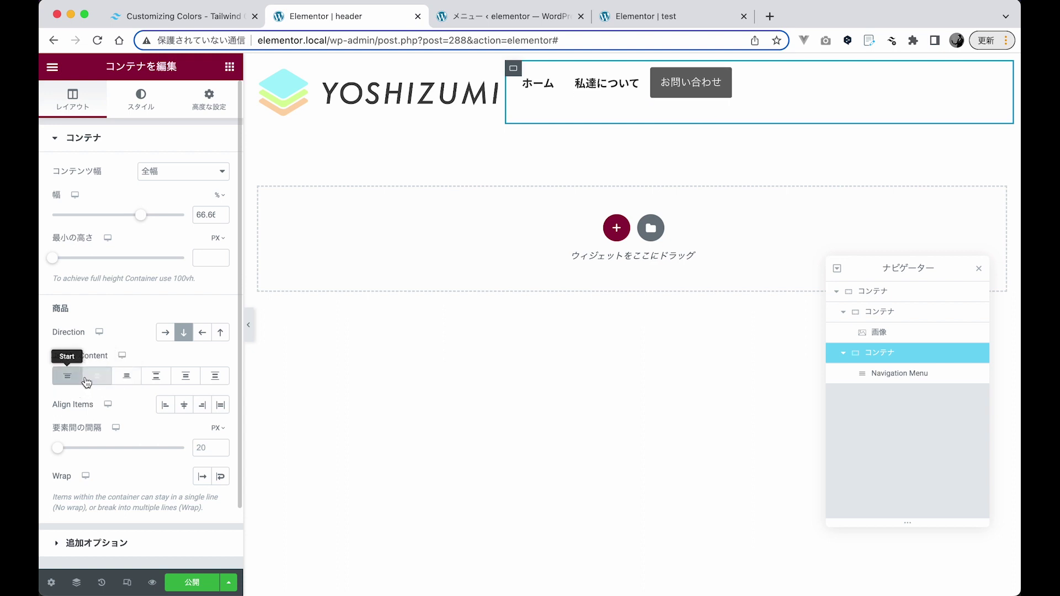
pyautogui.click(100, 382)
pyautogui.click(126, 380)
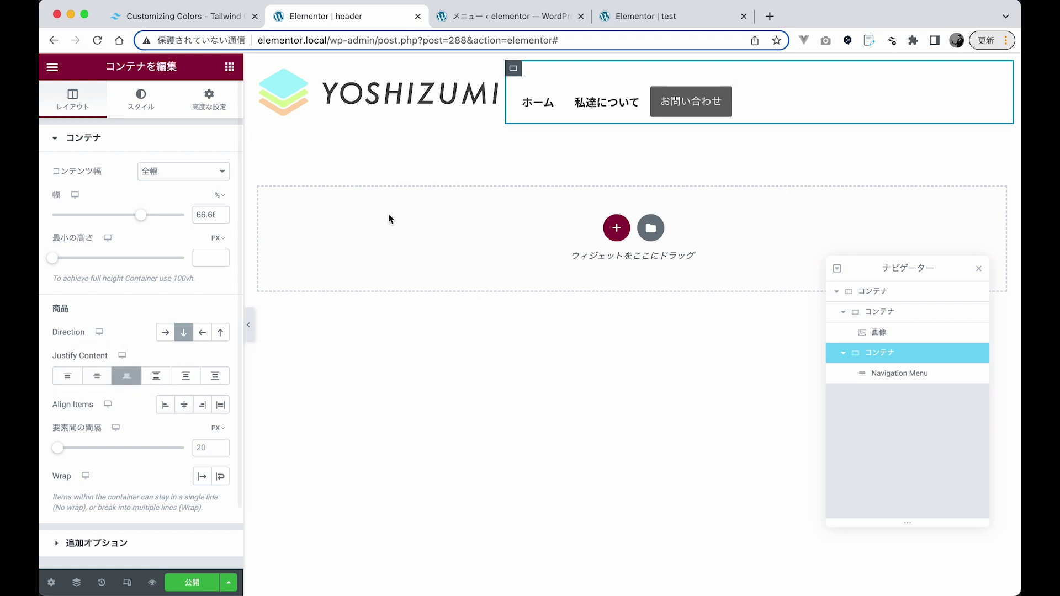
pyautogui.click(67, 376)
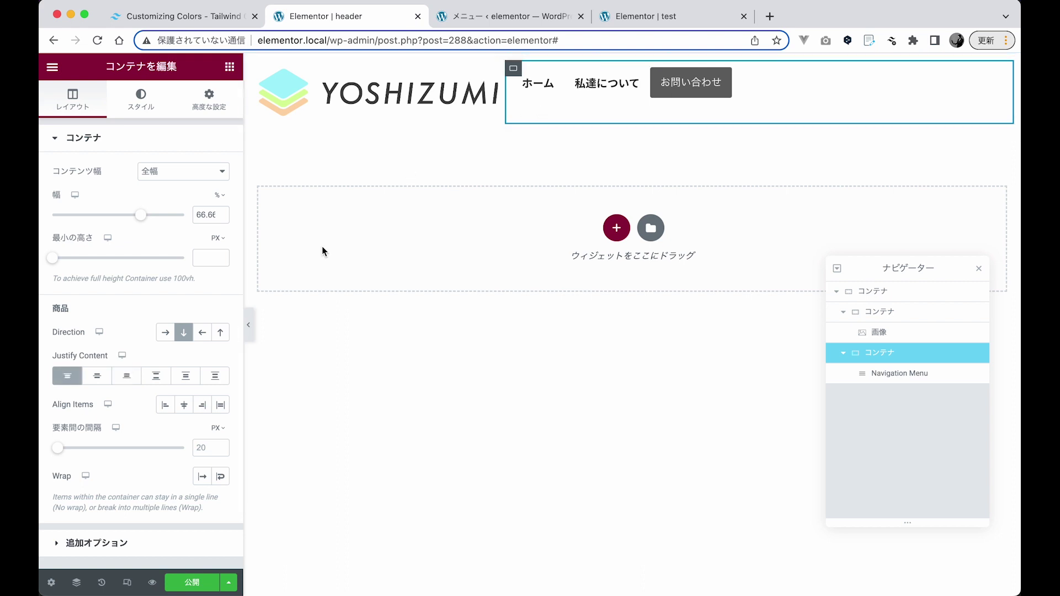
pyautogui.click(97, 376)
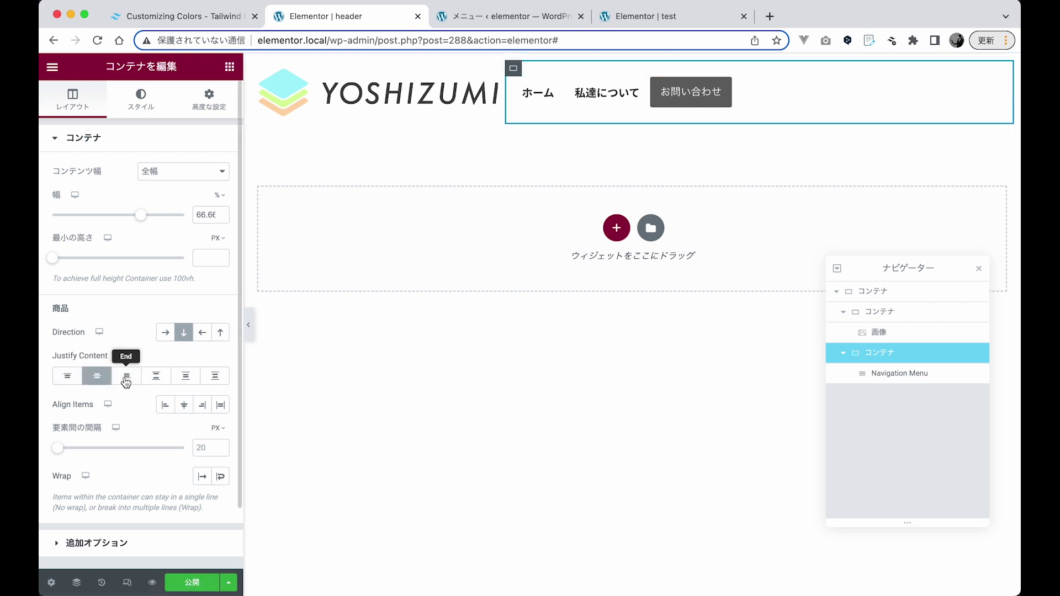
pyautogui.click(127, 377)
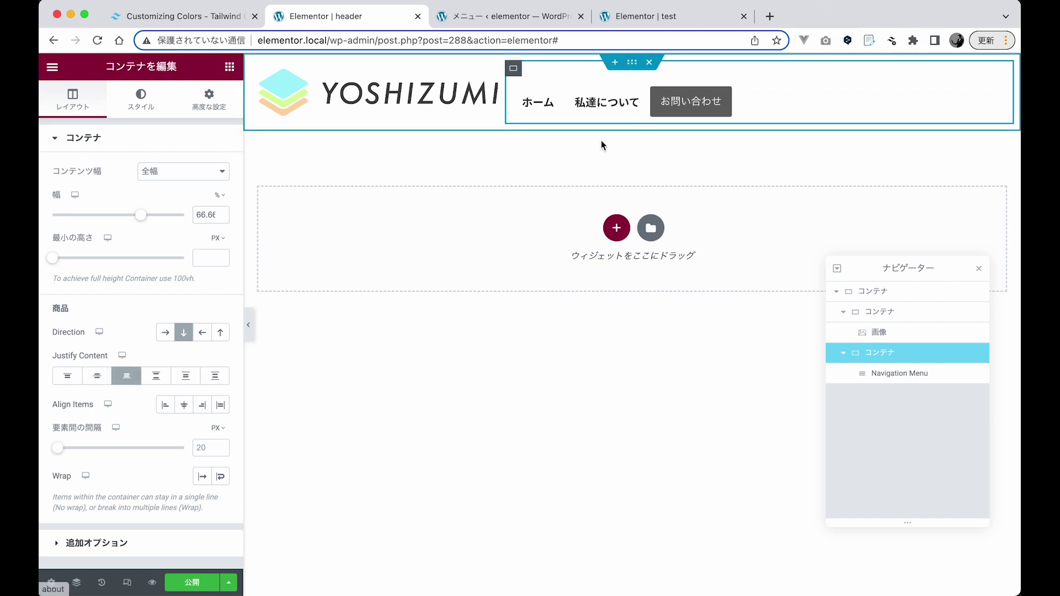
pyautogui.click(68, 377)
pyautogui.click(98, 378)
pyautogui.click(122, 377)
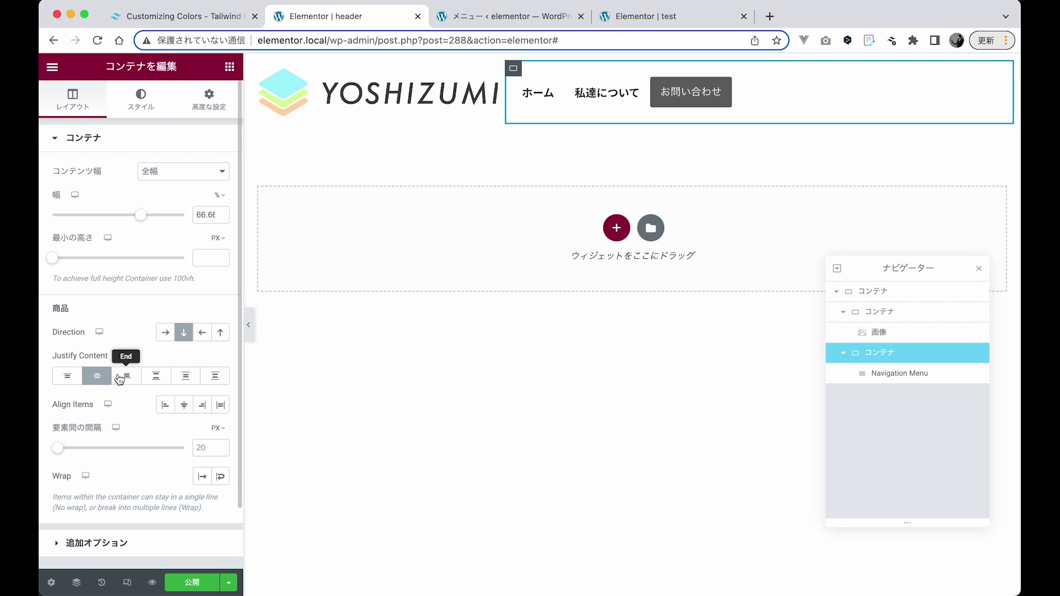
pyautogui.click(101, 379)
pyautogui.click(66, 378)
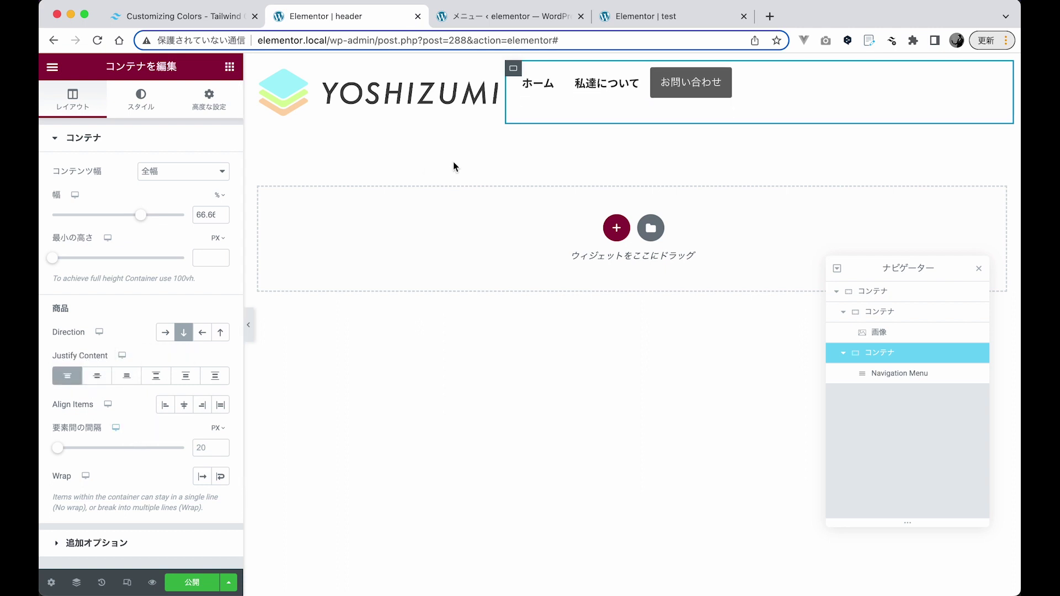
pyautogui.click(98, 381)
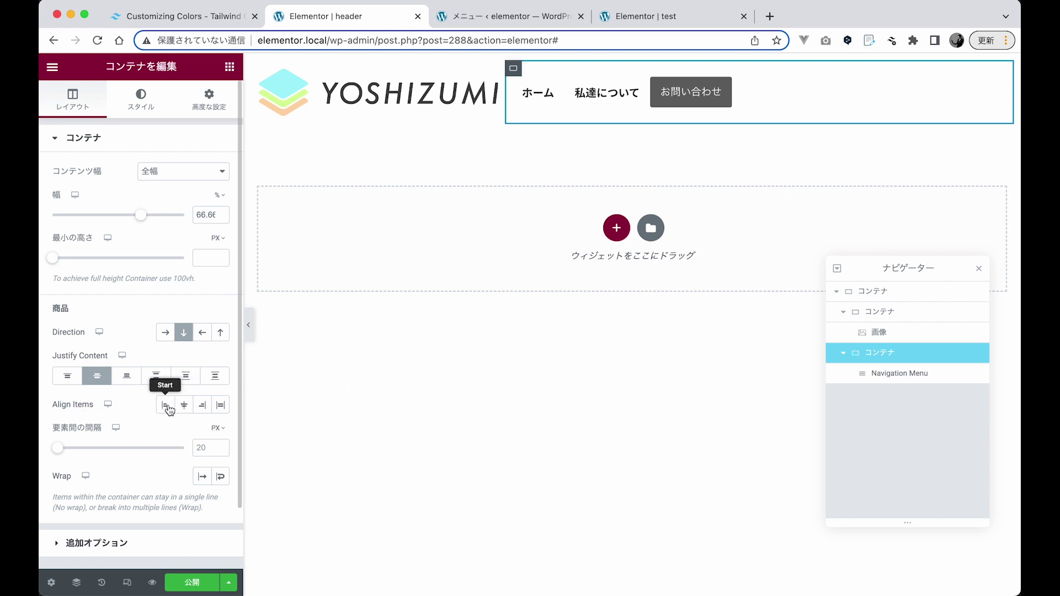
pyautogui.click(205, 408)
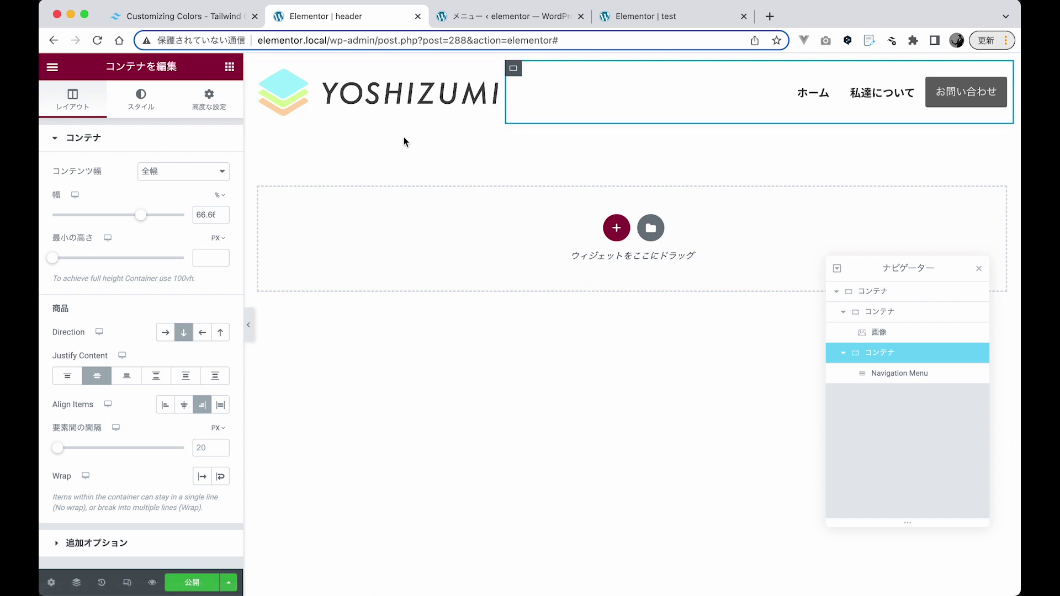
# Set the logo container's width to 20% and the menu container's width to 80%
pyautogui.click(264, 78)
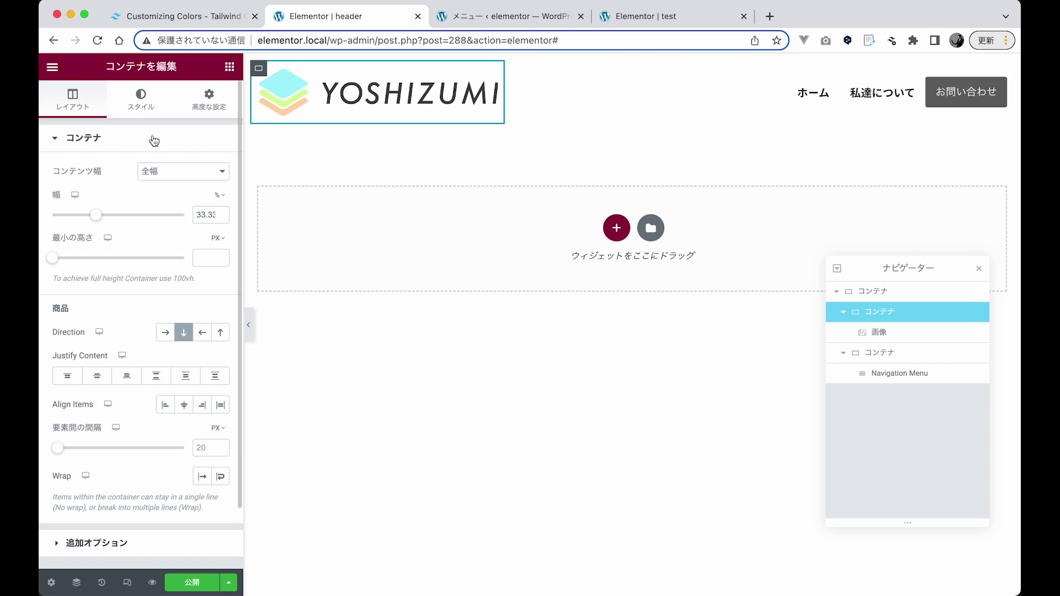
pyautogui.doubleClick(204, 214)
pyautogui.write('20')
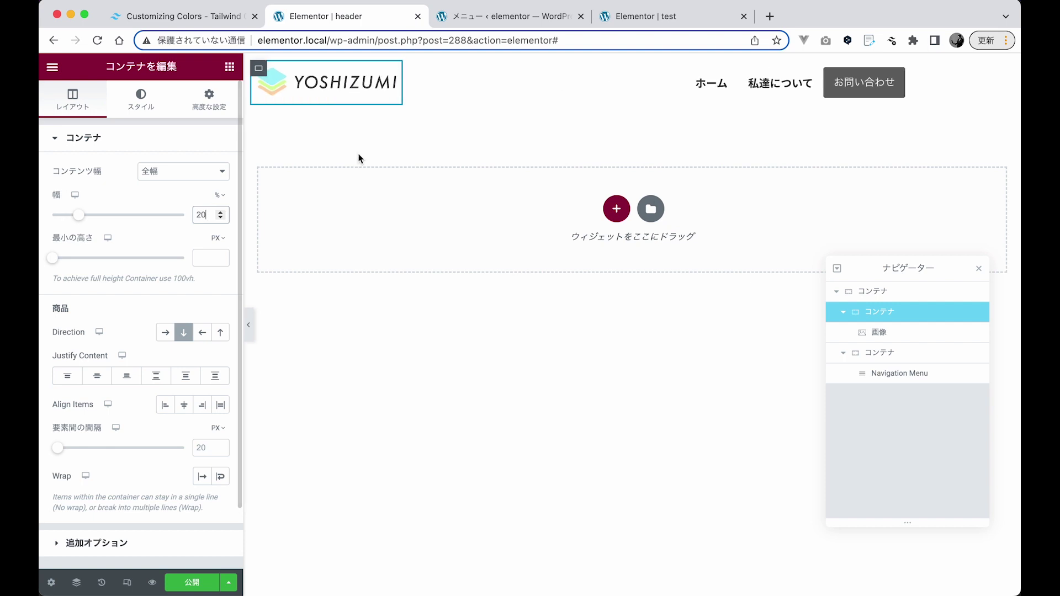
pyautogui.click(413, 70)
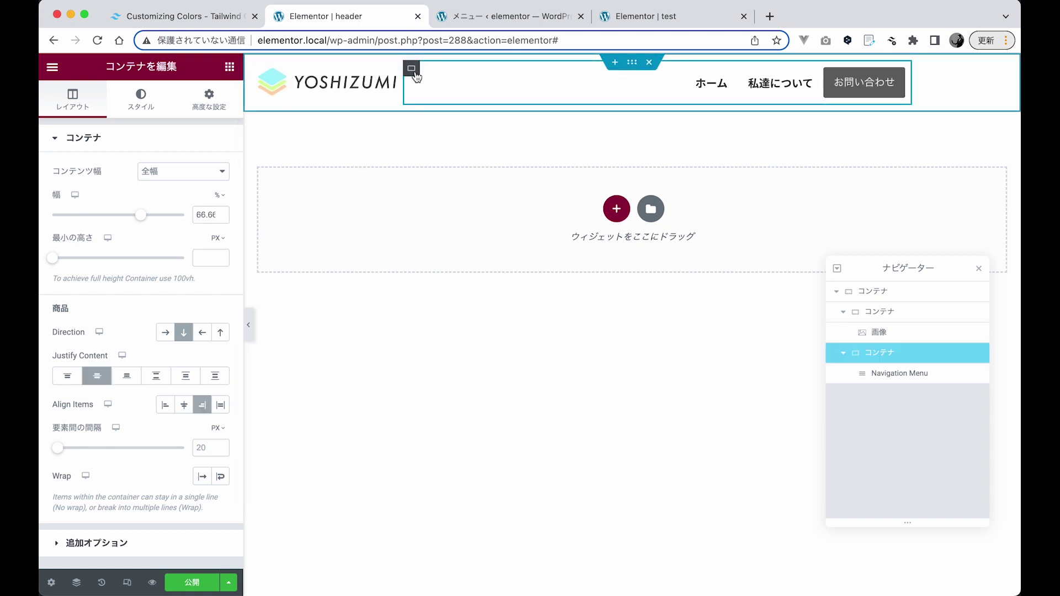
pyautogui.doubleClick(207, 215)
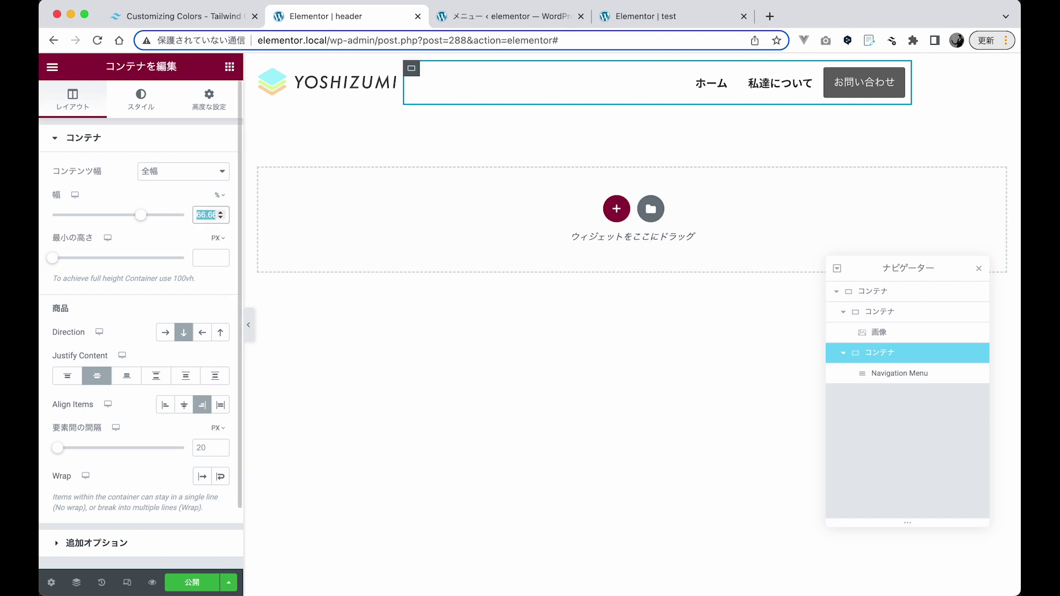
pyautogui.write('80')
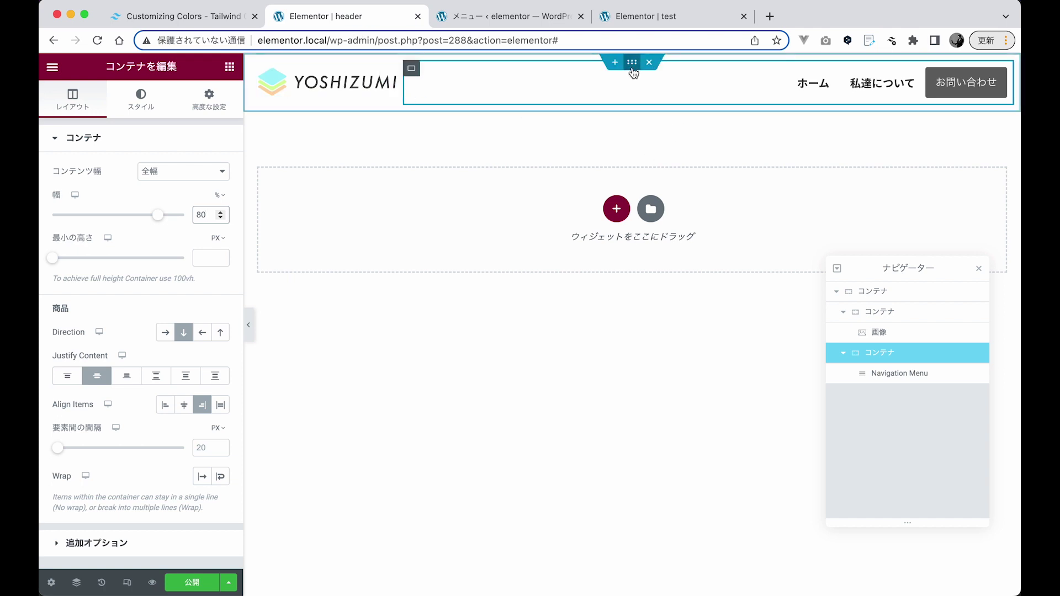
# Add a box shadow (ボックスシャドウ) with the default settings to the outer header container's border (枠線) styling
pyautogui.click(632, 63)
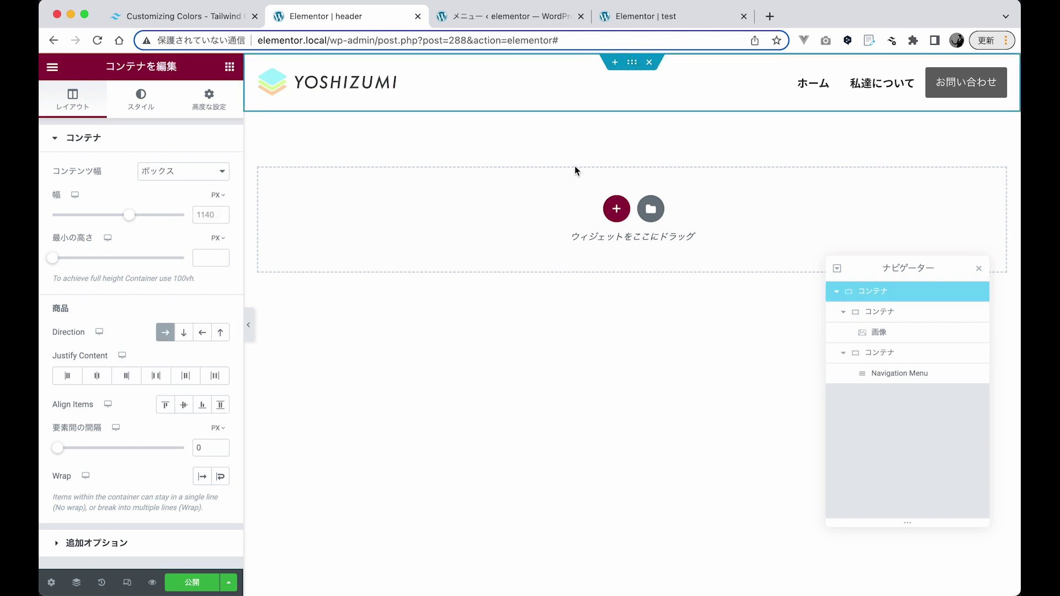
pyautogui.click(208, 100)
pyautogui.scroll(-3, 103, 453)
pyautogui.scroll(-2, 102, 475)
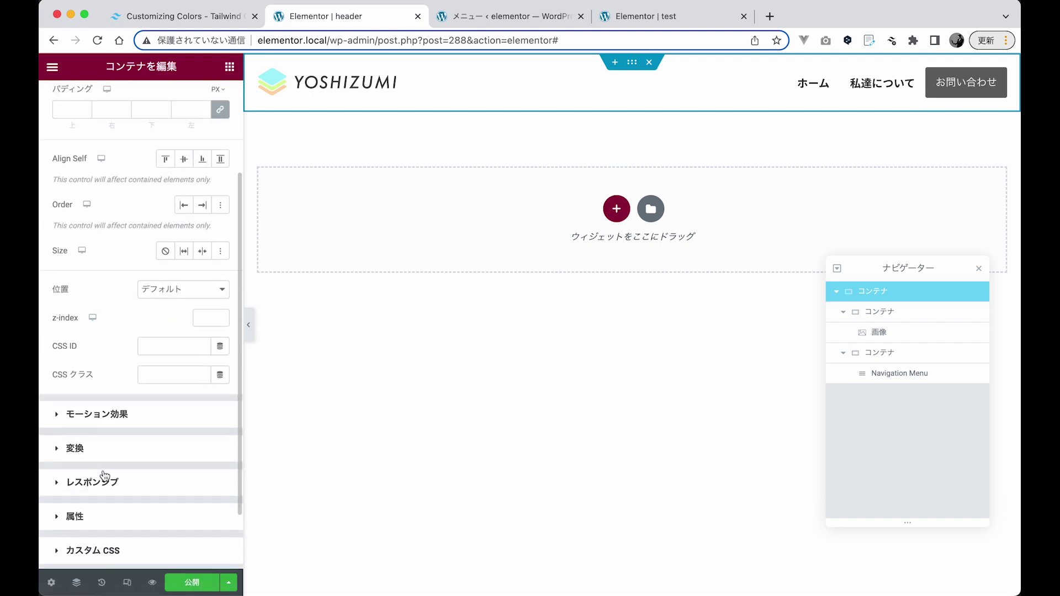
pyautogui.scroll(5, 103, 386)
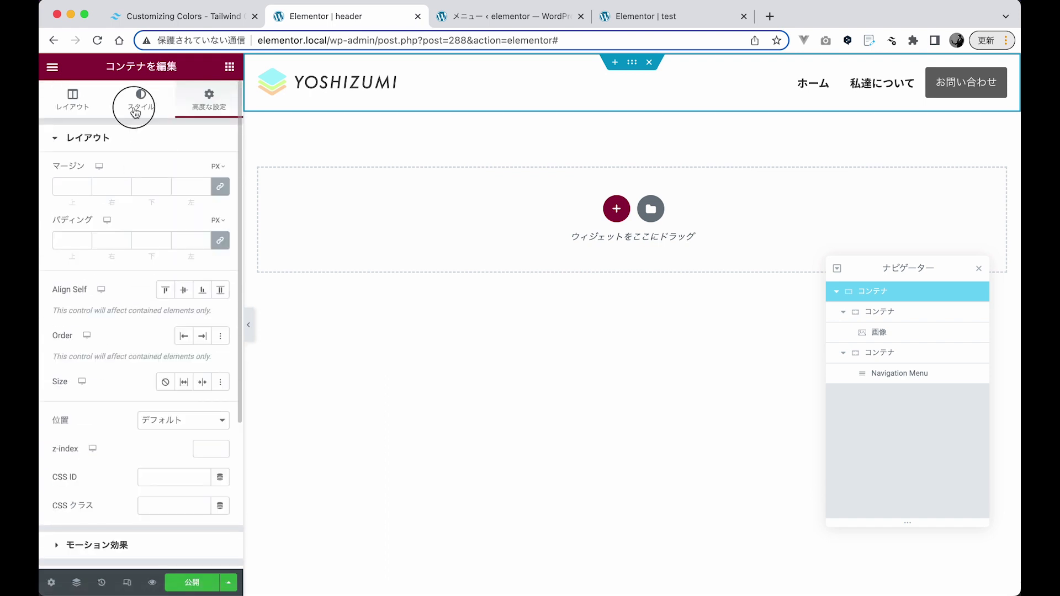
pyautogui.click(134, 108)
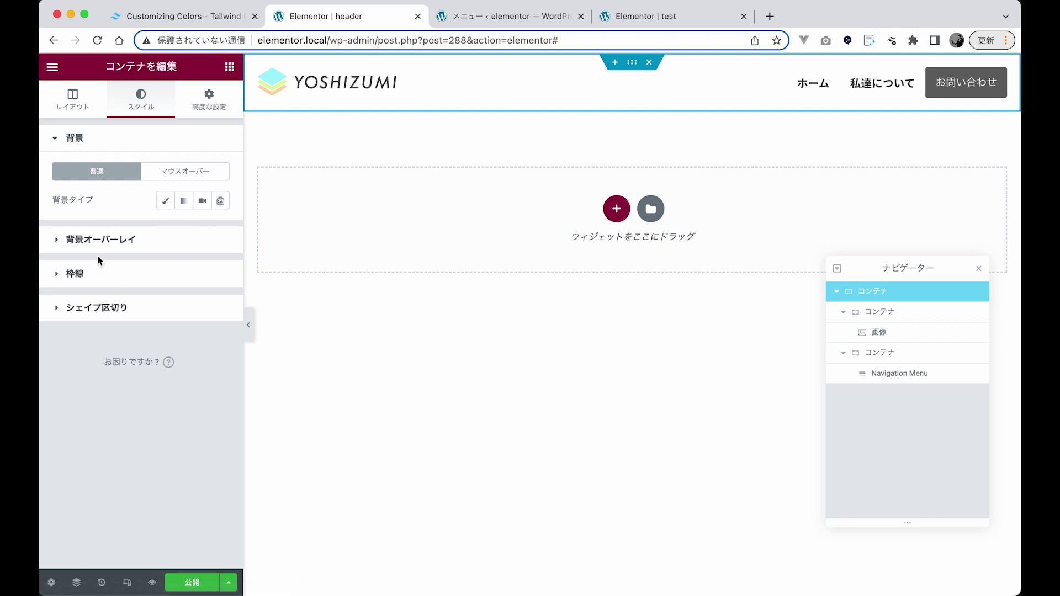
pyautogui.click(96, 278)
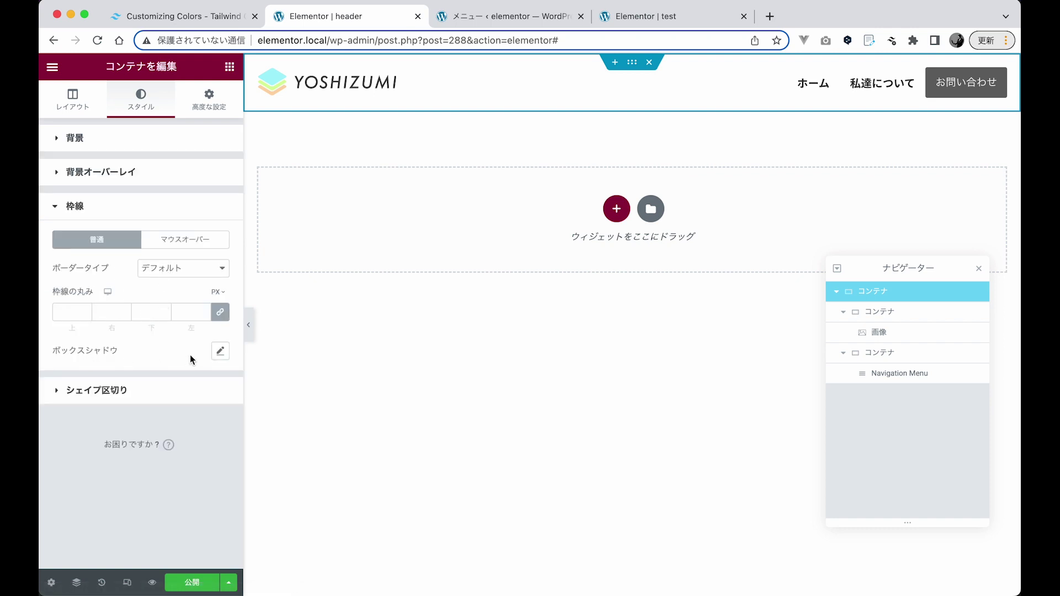
pyautogui.click(219, 351)
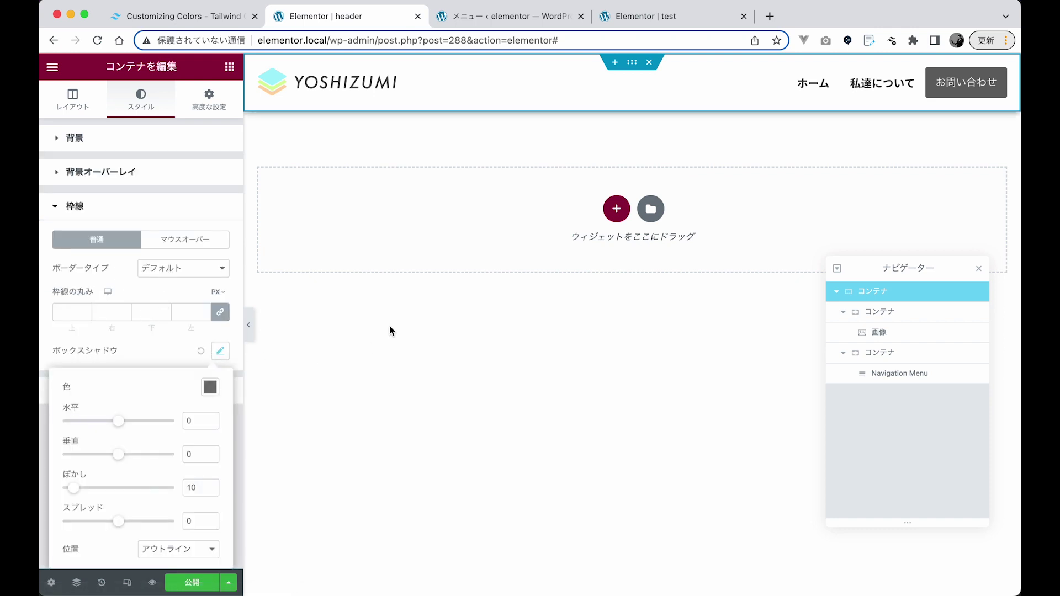
# Preview the header at full width with the editing controls hidden, and reopen the outer container's style settings
pyautogui.click(248, 325)
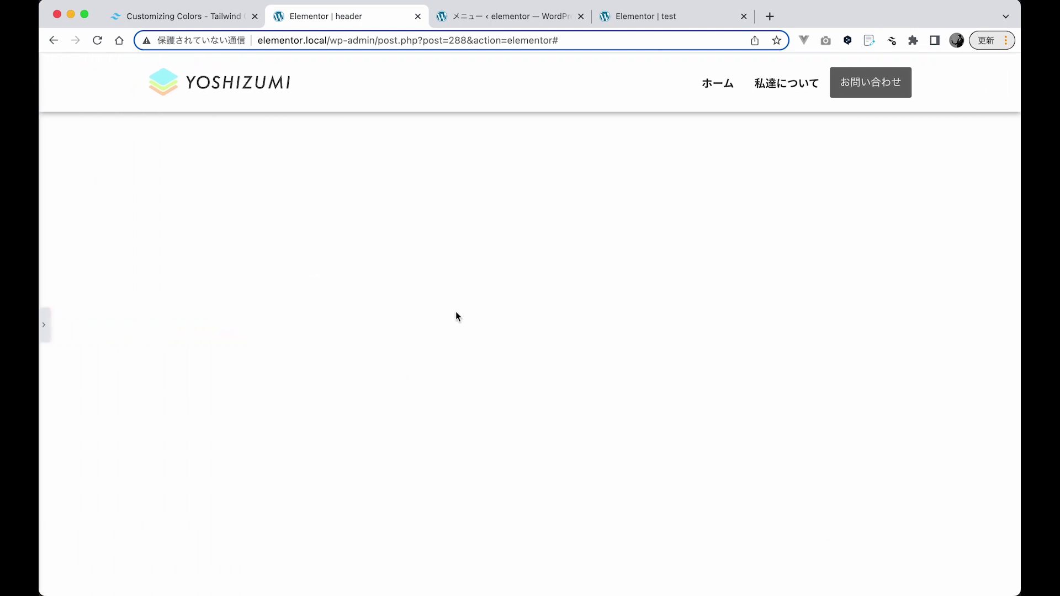
pyautogui.click(44, 324)
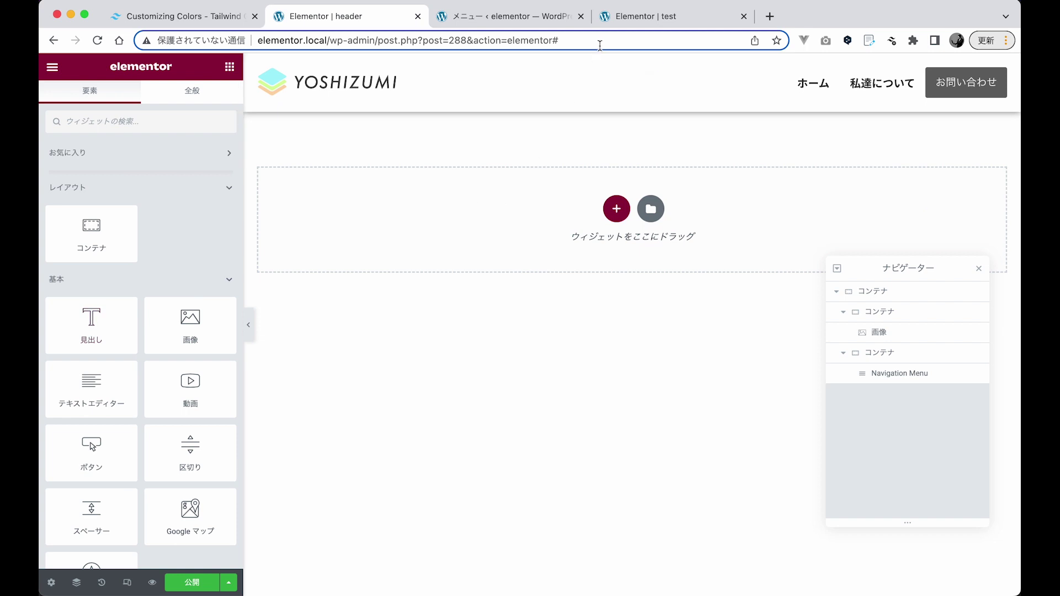
pyautogui.click(629, 67)
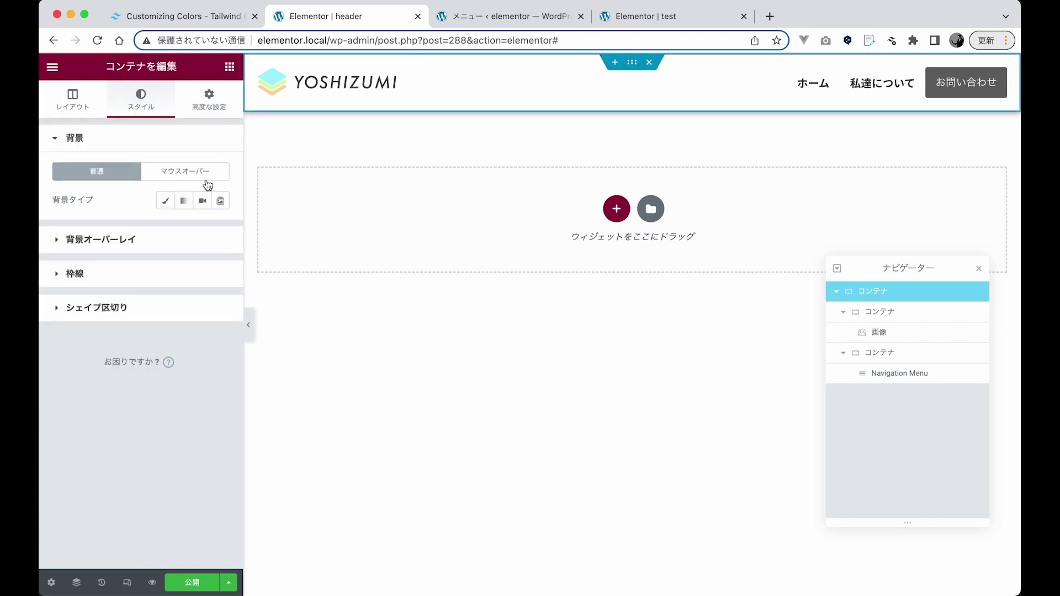
# Preview the header at full width without the editing controls, restore them, and view the available container structures
pyautogui.click(250, 326)
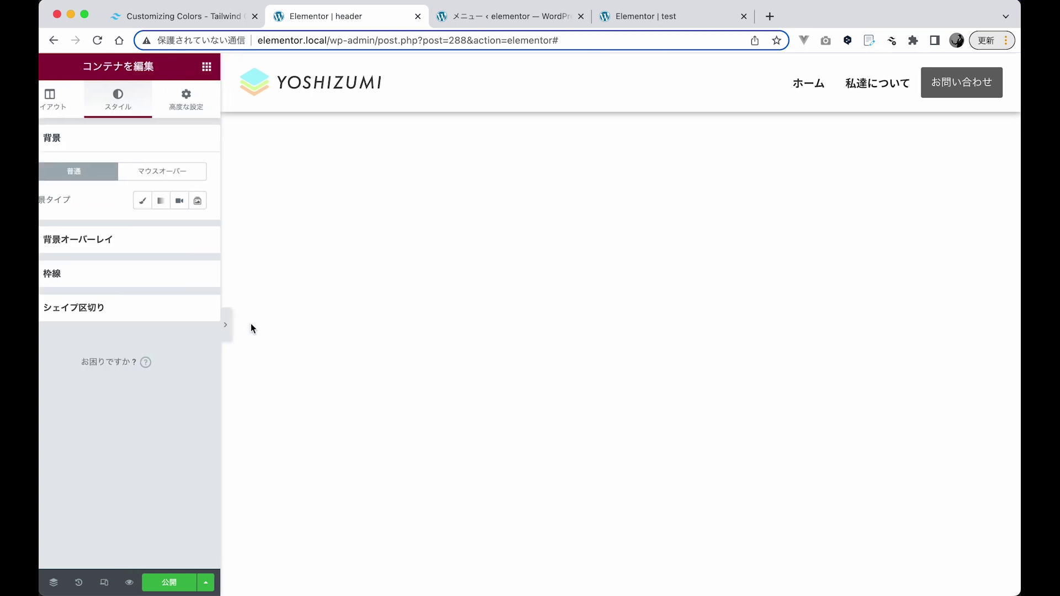
pyautogui.click(45, 338)
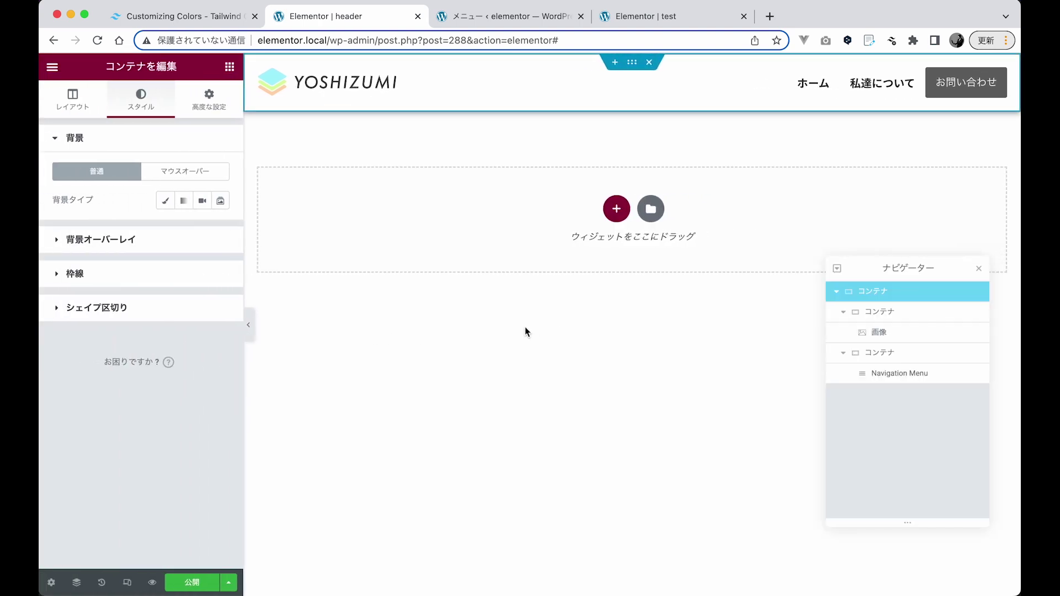
pyautogui.click(615, 210)
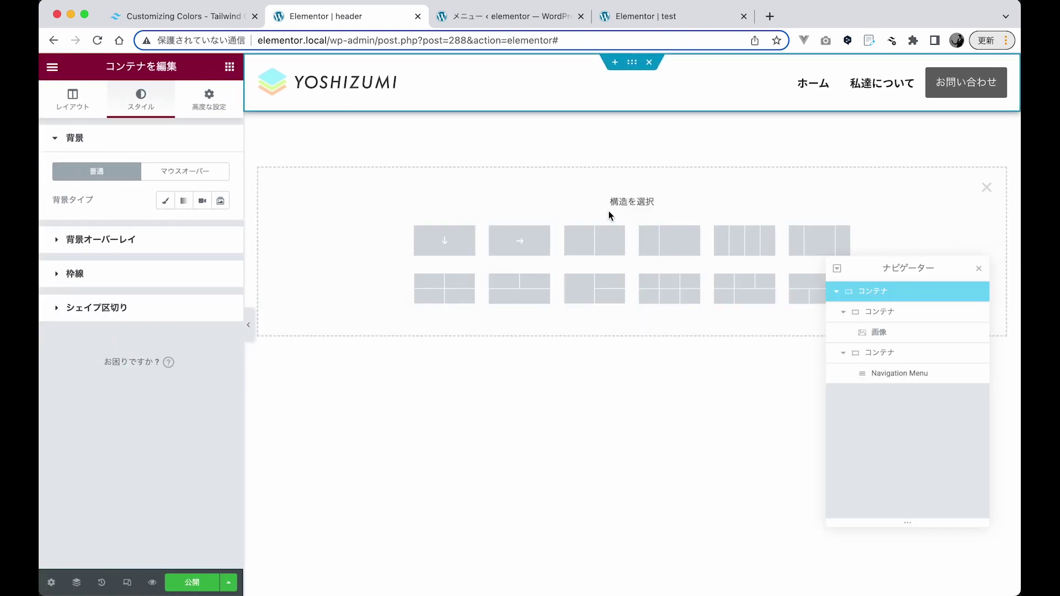
pyautogui.click(463, 279)
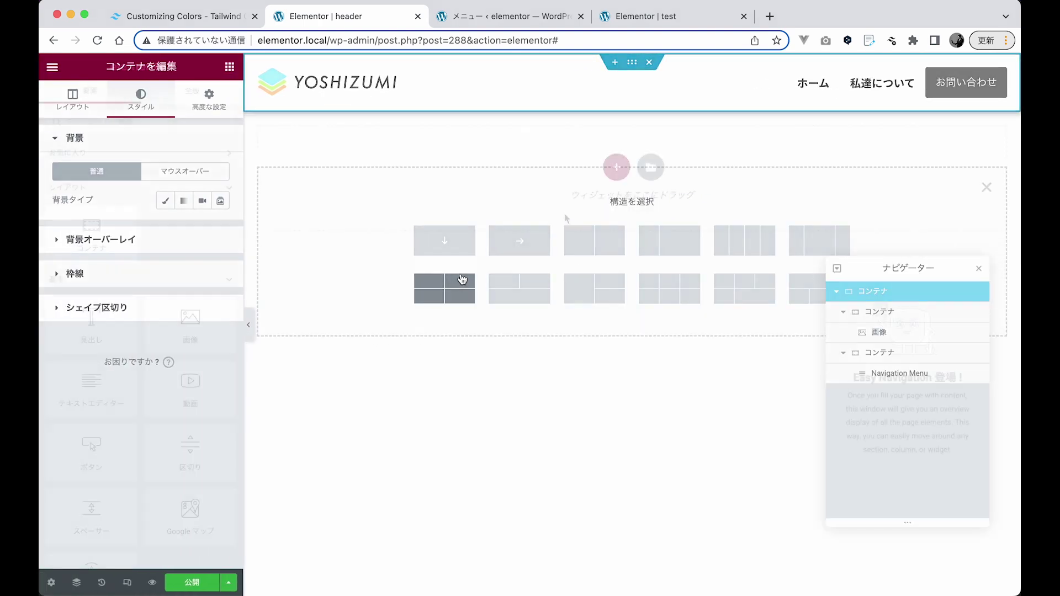
# Replace the existing header container with a new single container with downward direction, and insert an image (画像) widget into it
pyautogui.click(617, 168)
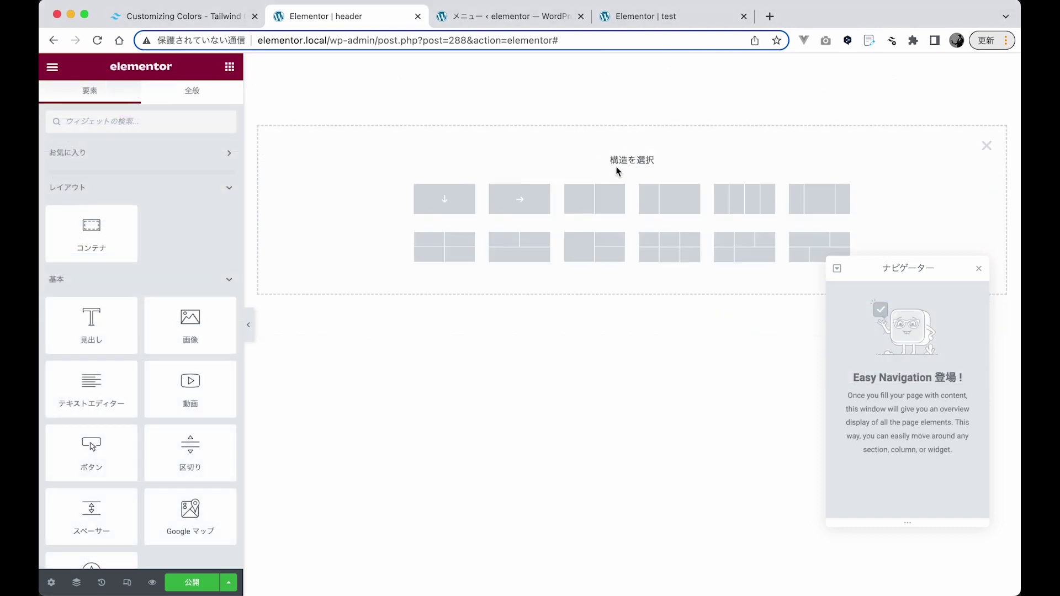
pyautogui.click(448, 200)
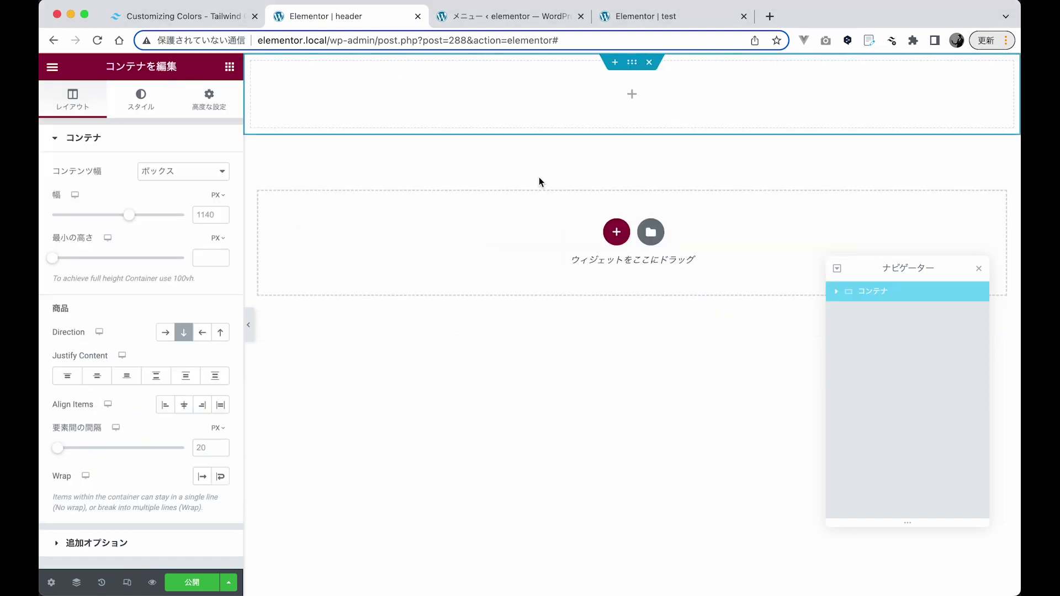
pyautogui.click(229, 67)
pyautogui.moveTo(188, 336); pyautogui.dragTo(441, 109)
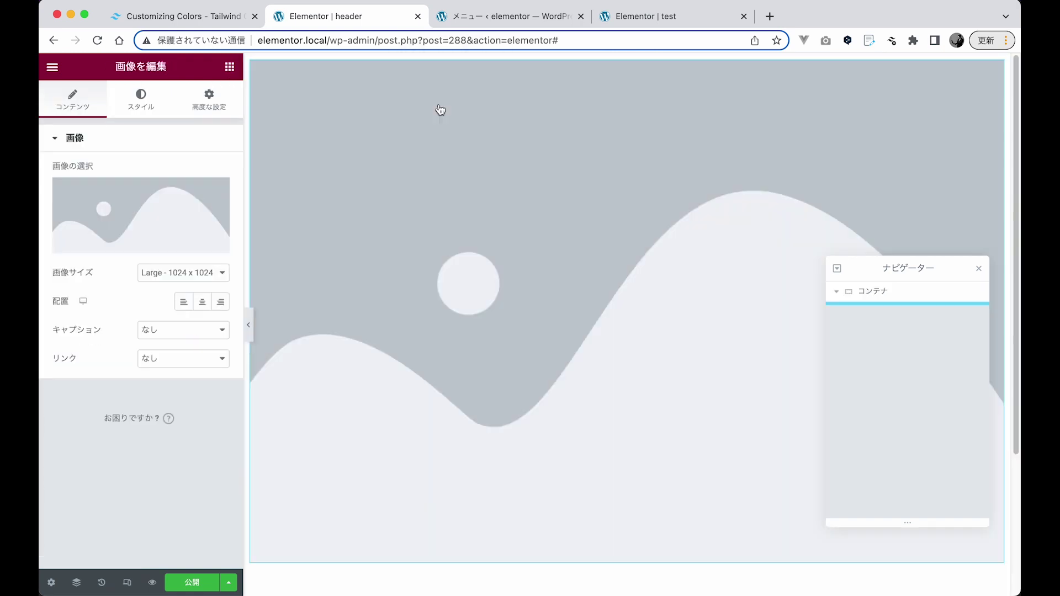
# Search the widgets for "menu" and place a Navigation Menu widget below the image in the same container
pyautogui.click(229, 67)
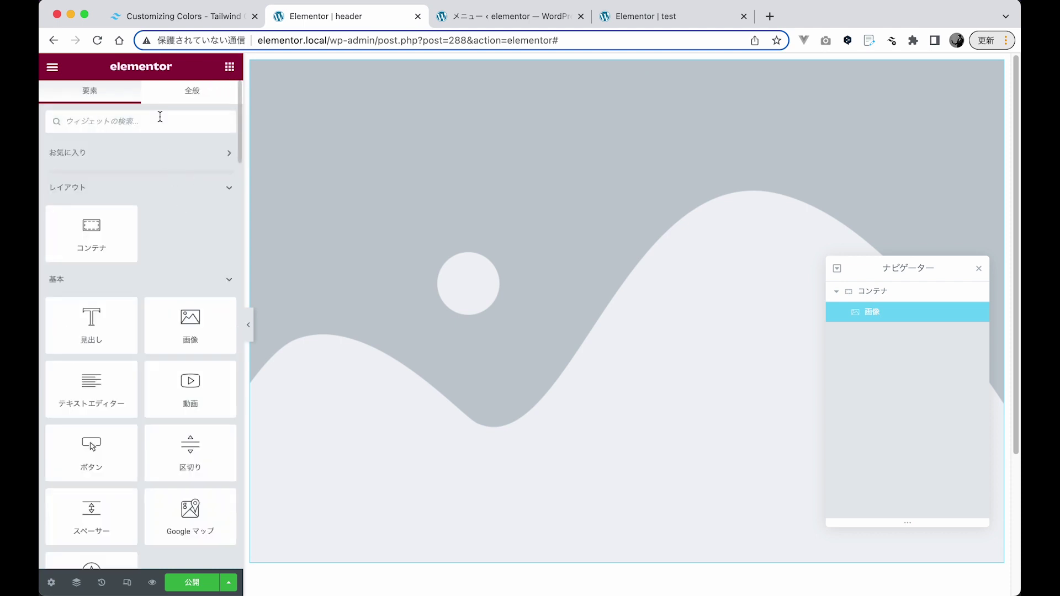
pyautogui.write('menu')
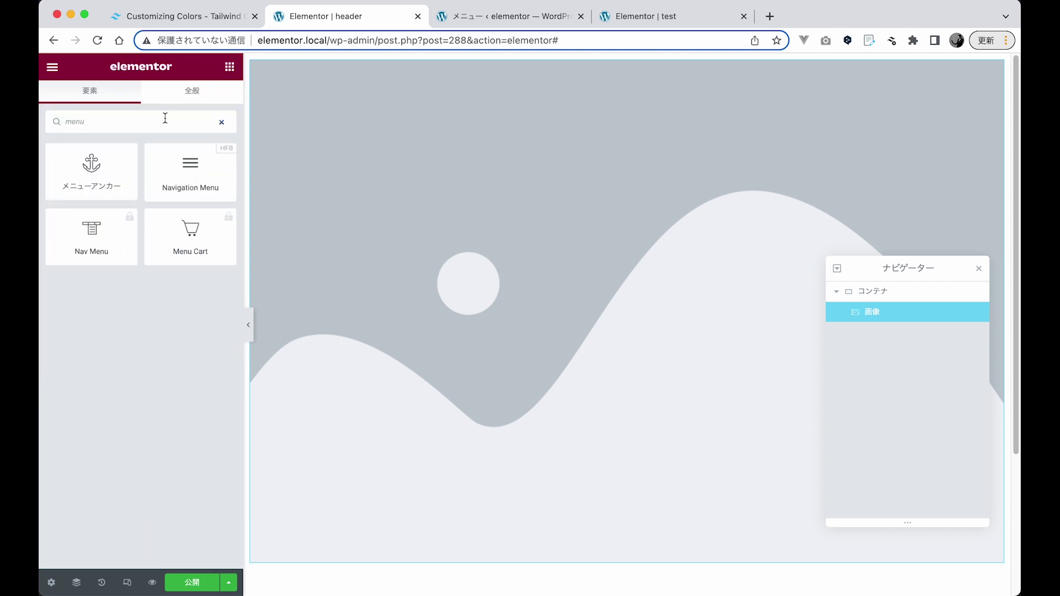
pyautogui.moveTo(188, 171); pyautogui.dragTo(500, 341)
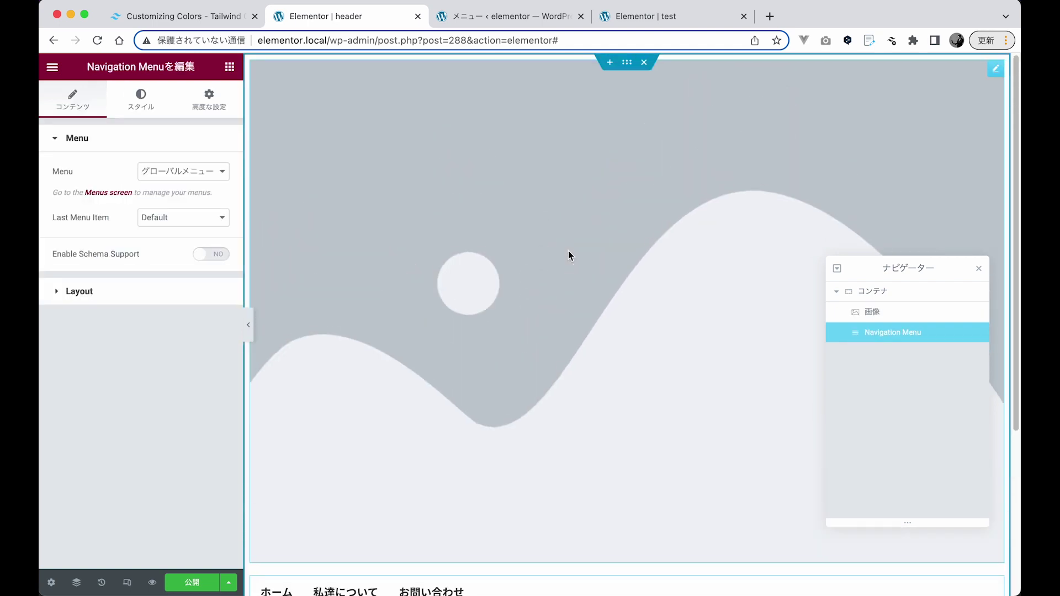
pyautogui.scroll(-2, 628, 129)
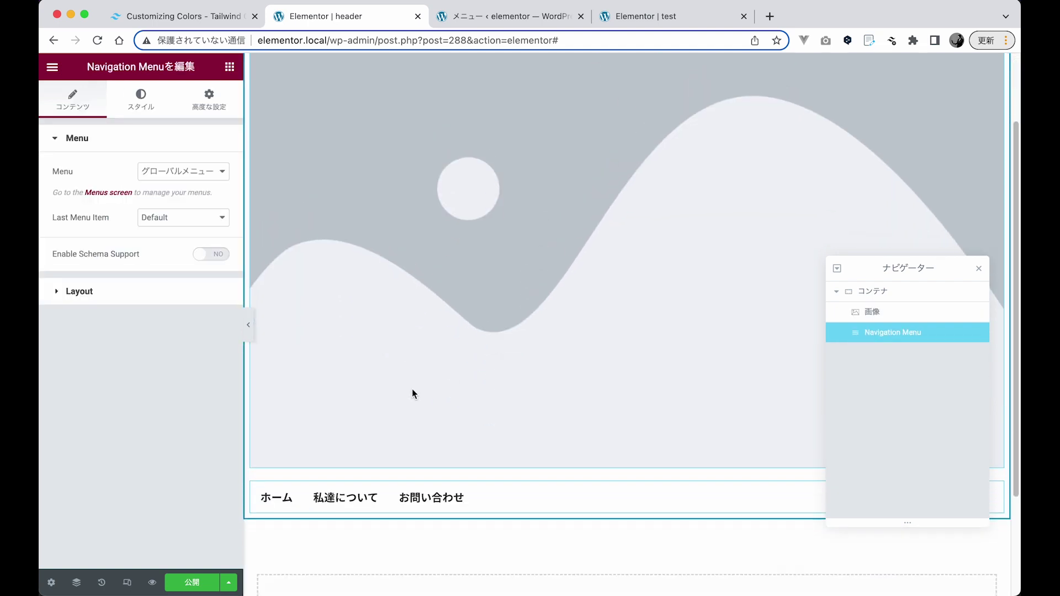
pyautogui.scroll(2, 480, 381)
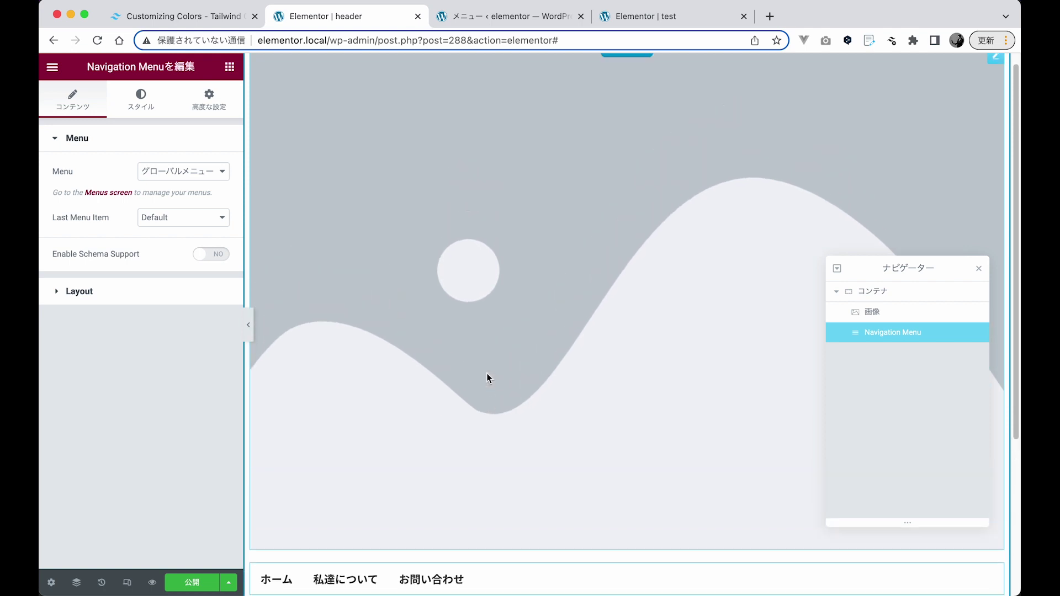
# Use logoX02.png from the media library as the image widget's picture and set its width to 30%
pyautogui.click(363, 260)
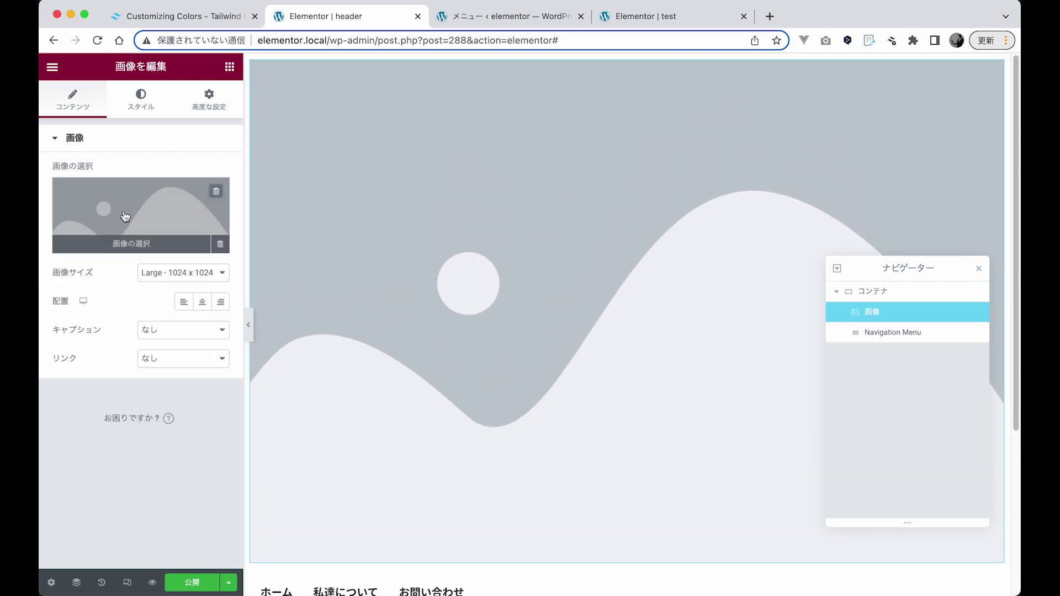
pyautogui.click(247, 254)
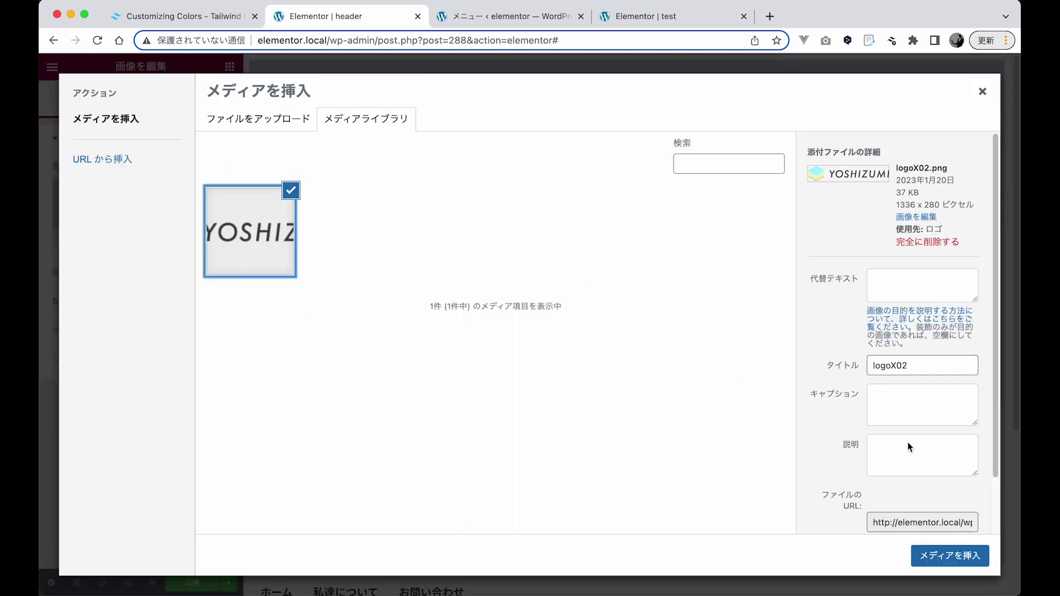
pyautogui.click(948, 555)
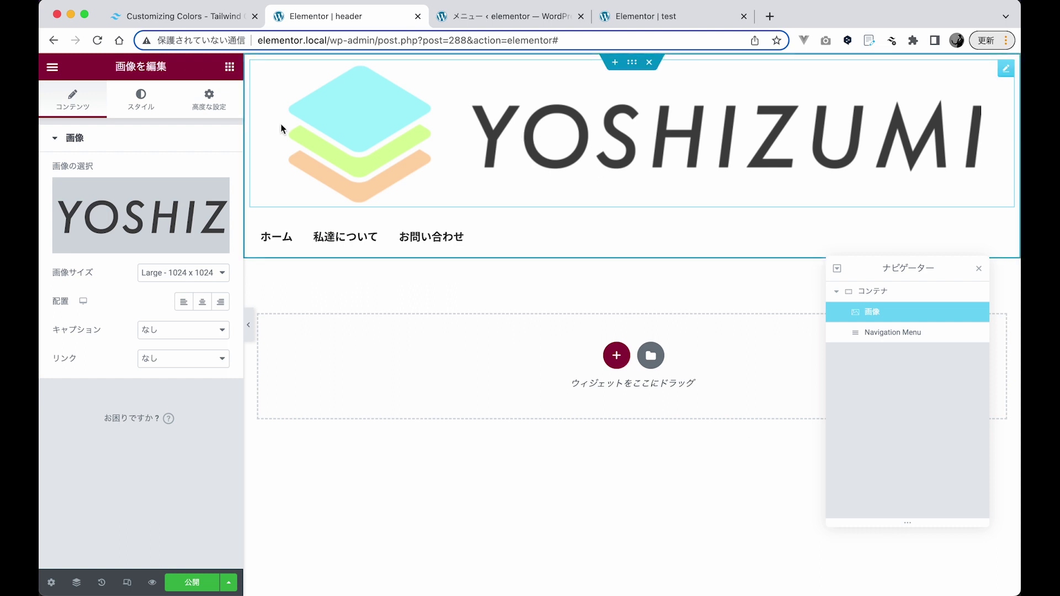
pyautogui.click(152, 106)
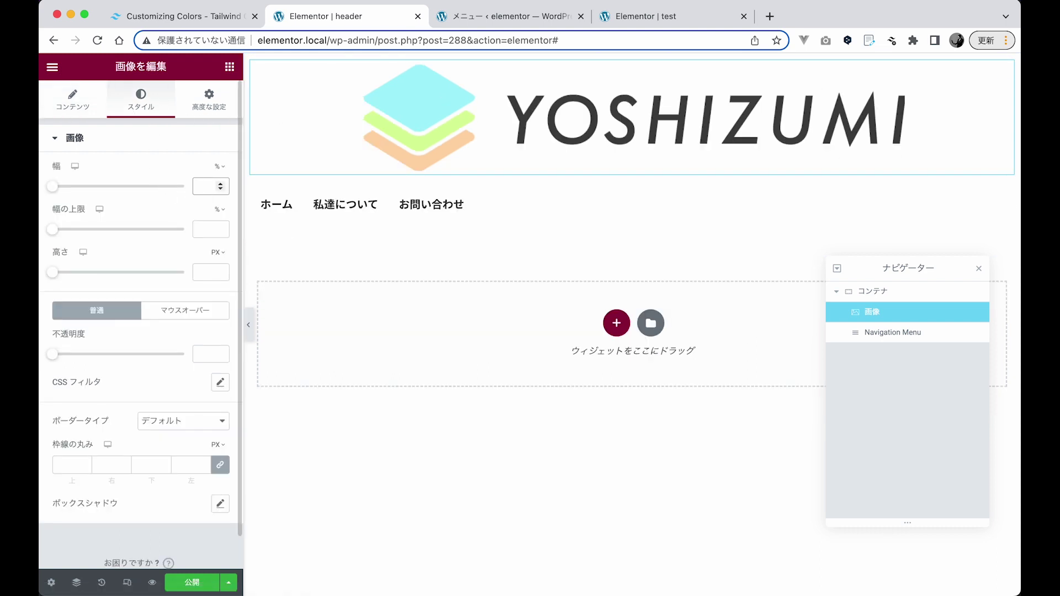
pyautogui.click(206, 186)
pyautogui.write('30')
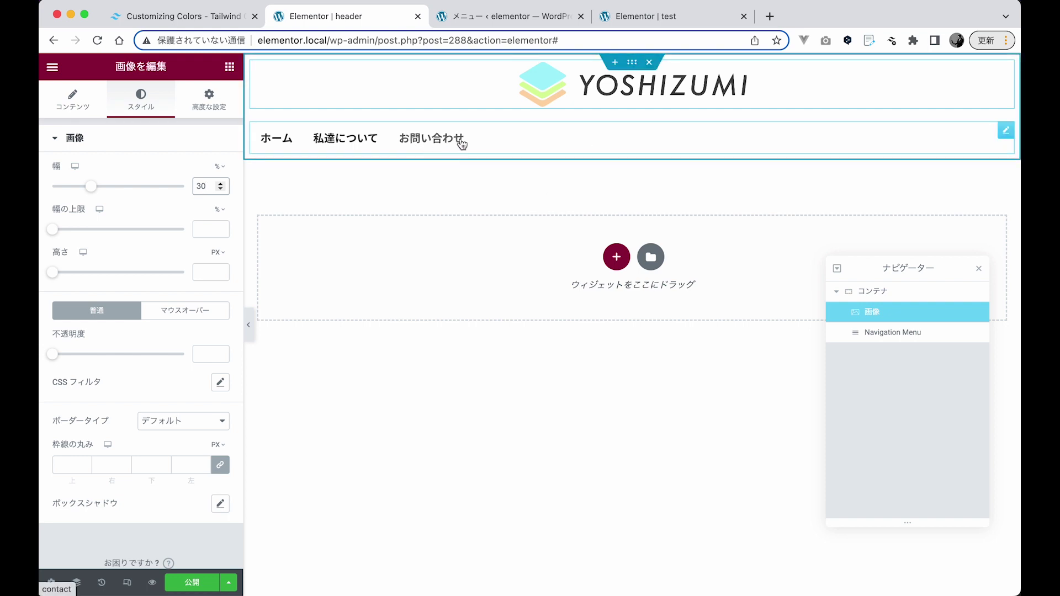
# Set the header container's Align Items to Center so the logo and navigation menu are centered
pyautogui.click(462, 142)
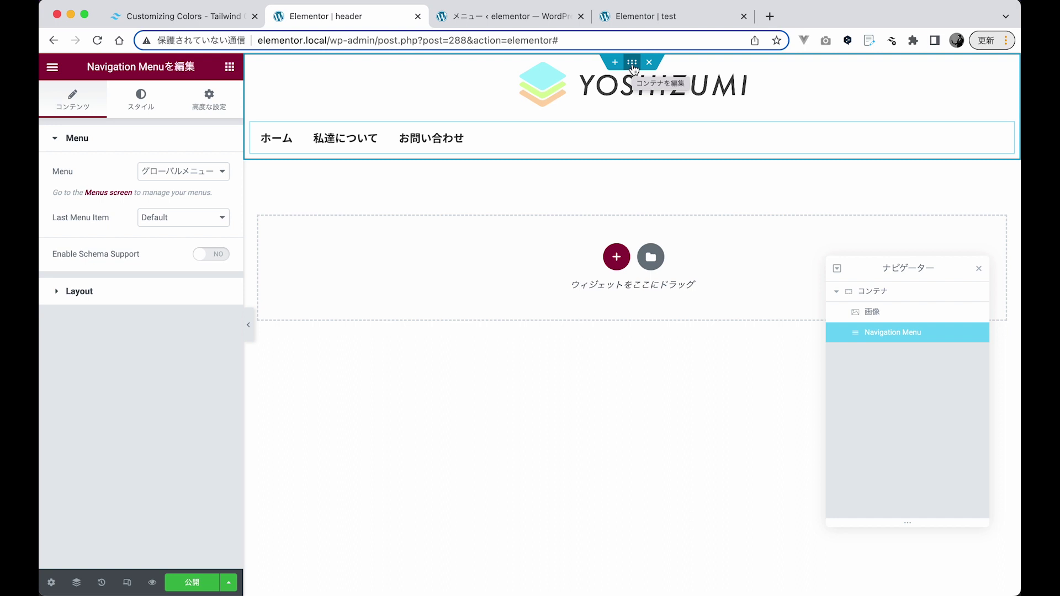
pyautogui.click(633, 63)
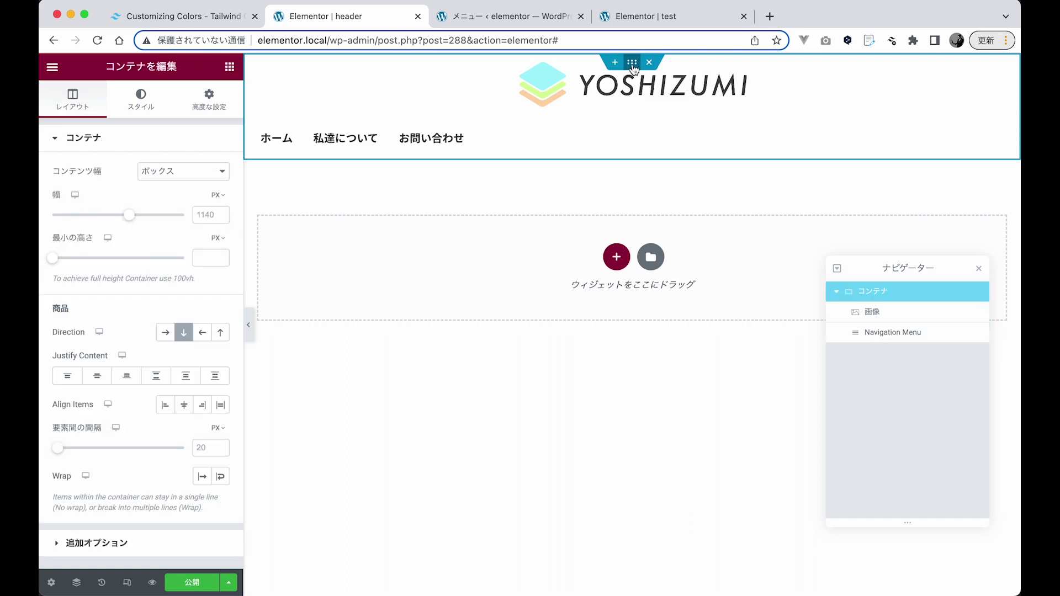
pyautogui.click(184, 406)
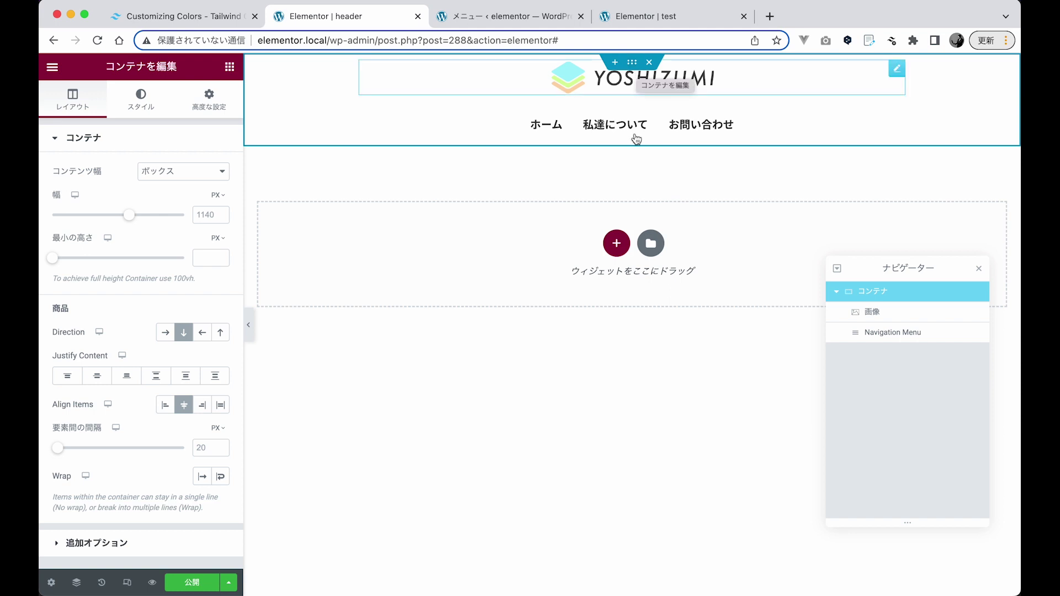
# View the container structure presets for a new section, moving the Navigator clear of them, and close the presets without adding one
pyautogui.click(617, 243)
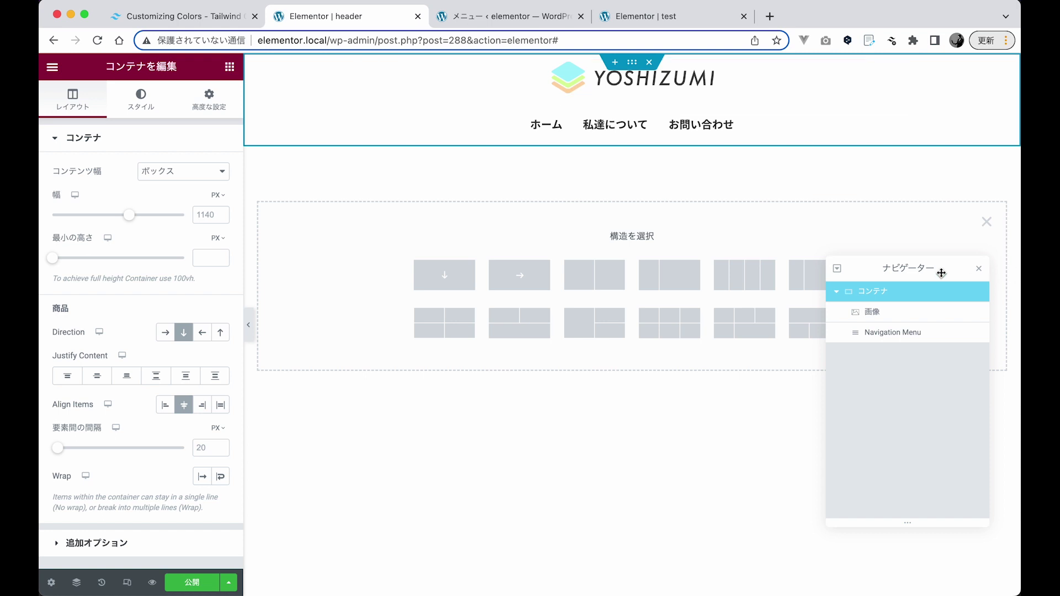
pyautogui.moveTo(943, 273); pyautogui.dragTo(960, 355)
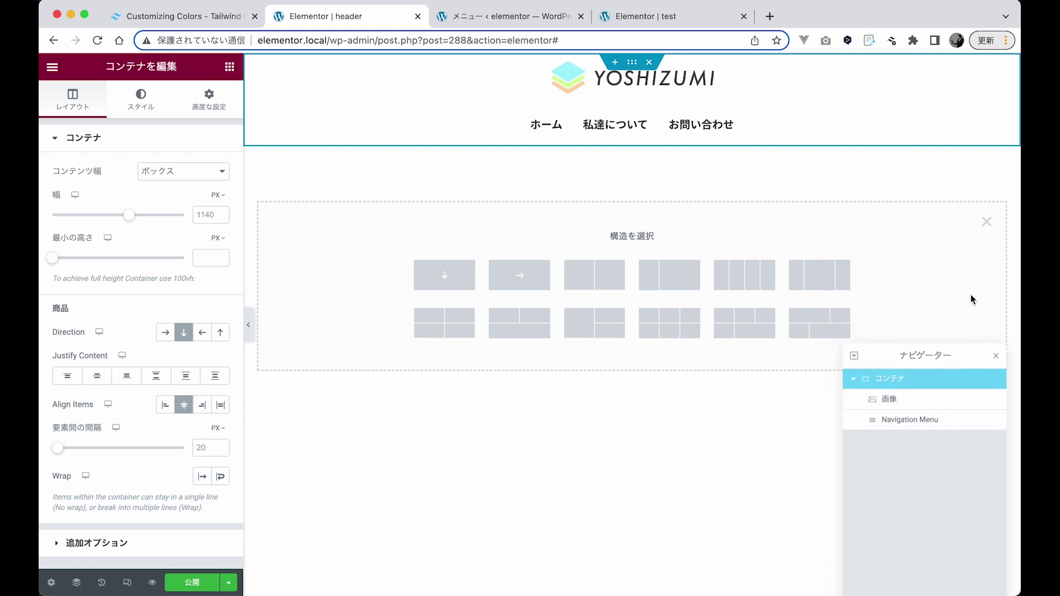
pyautogui.click(987, 223)
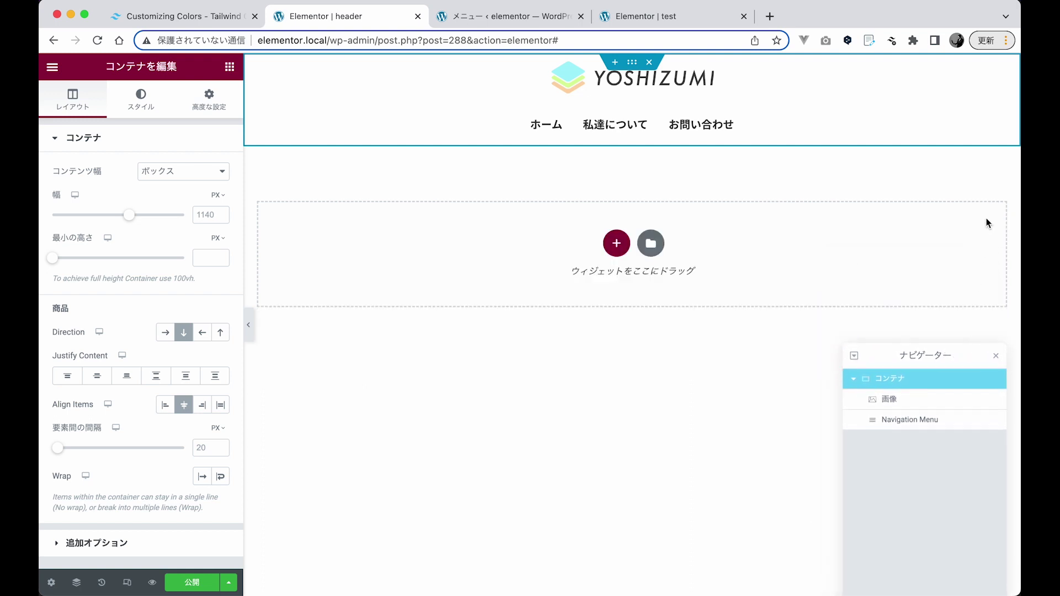